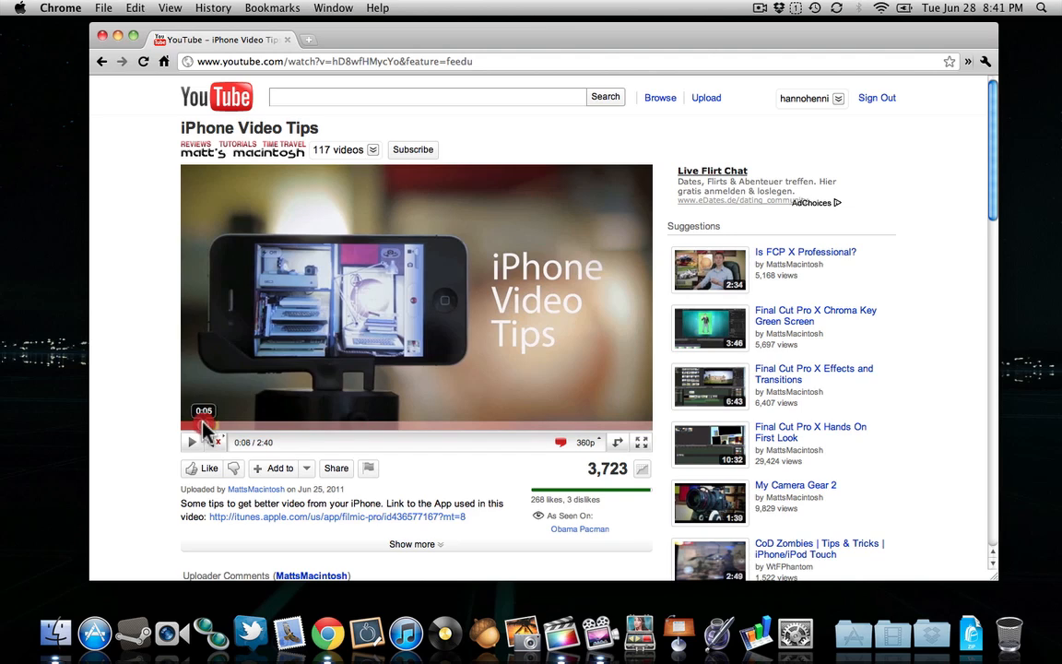
Replay the opening title of the iPhone Video Tips video and pause it.
{"action": "left_click_drag", "start_coordinate": [203, 421], "coordinate": [191, 431]}
{"action": "left_click", "coordinate": [191, 443]}
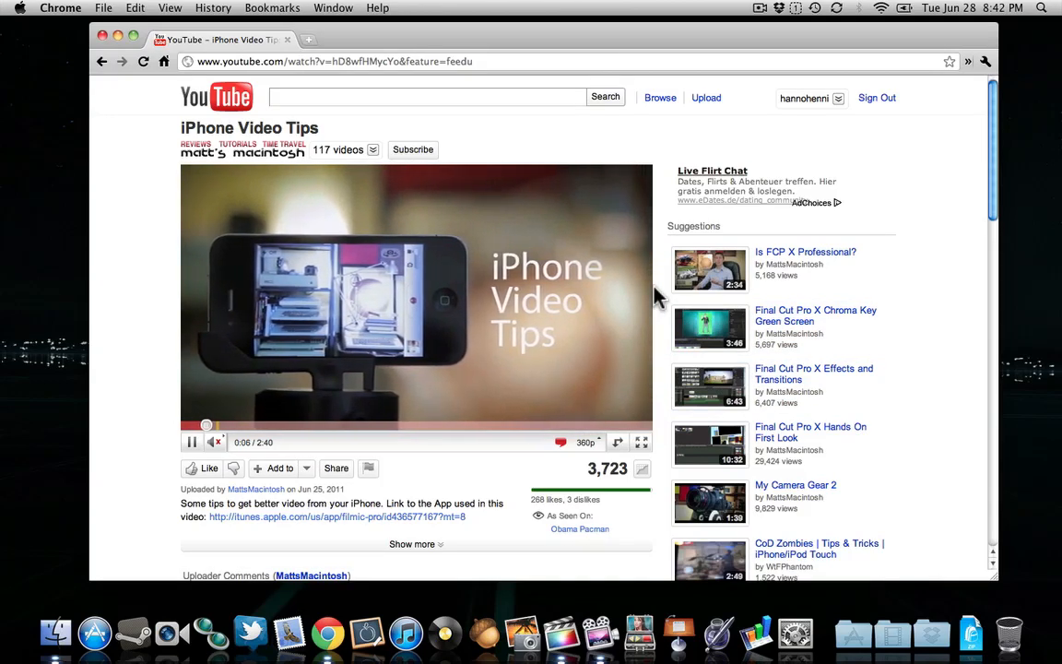
{"action": "left_click", "coordinate": [190, 446]}
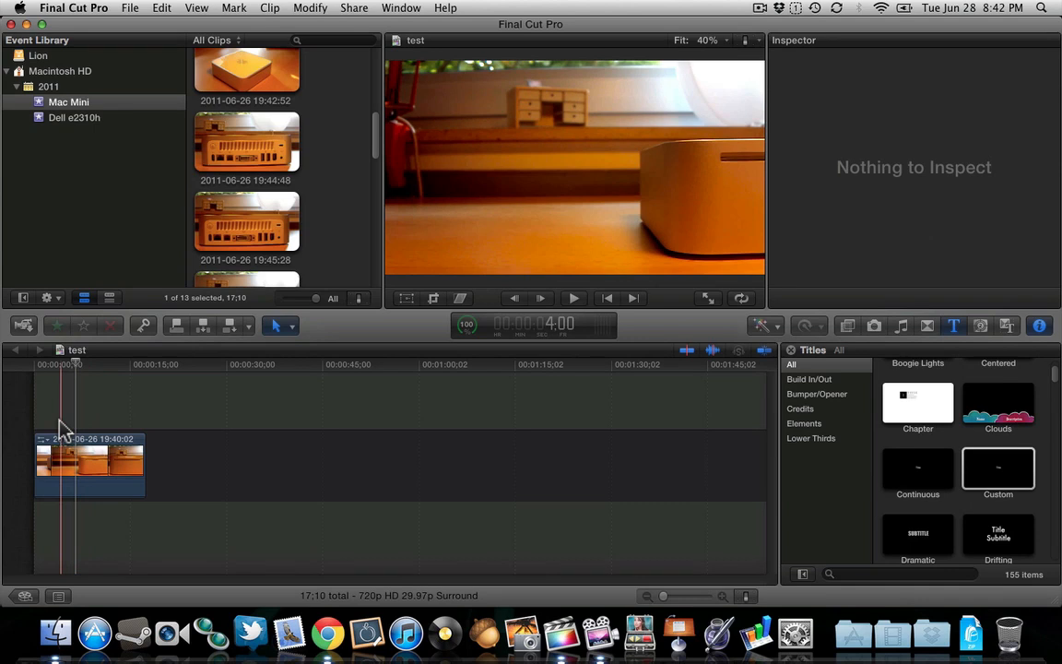
Review the clips in the Mac Mini event and preview the timeline clip at 13:06.
{"action": "scroll", "coordinate": [316, 241], "scroll_direction": "up", "scroll_amount": 5}
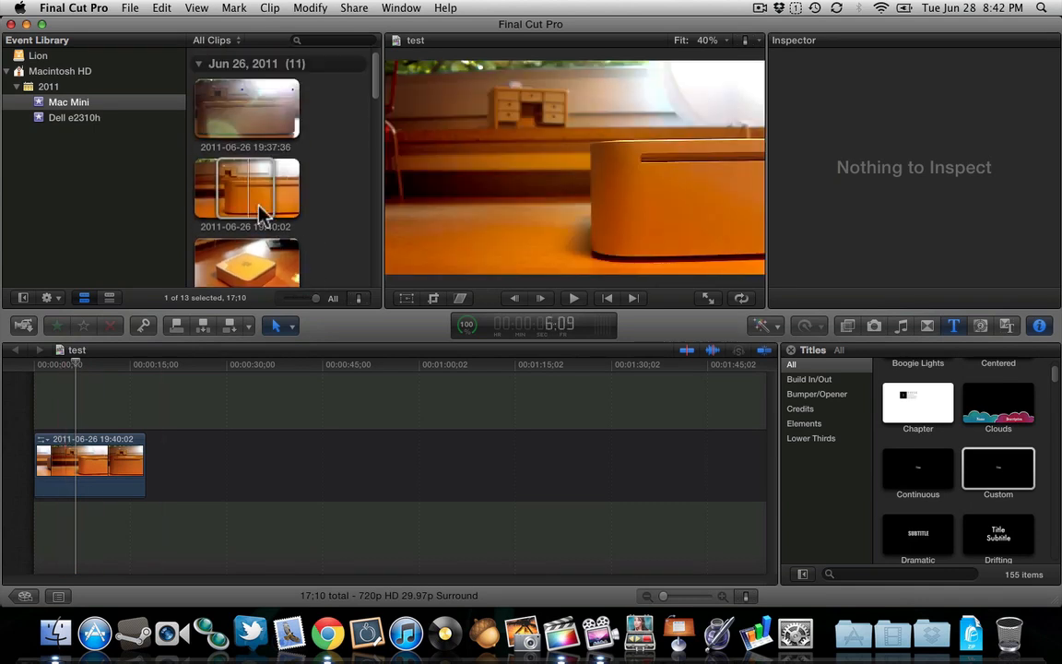
{"action": "left_click", "coordinate": [299, 196]}
{"action": "scroll", "coordinate": [337, 201], "scroll_direction": "down", "scroll_amount": 3}
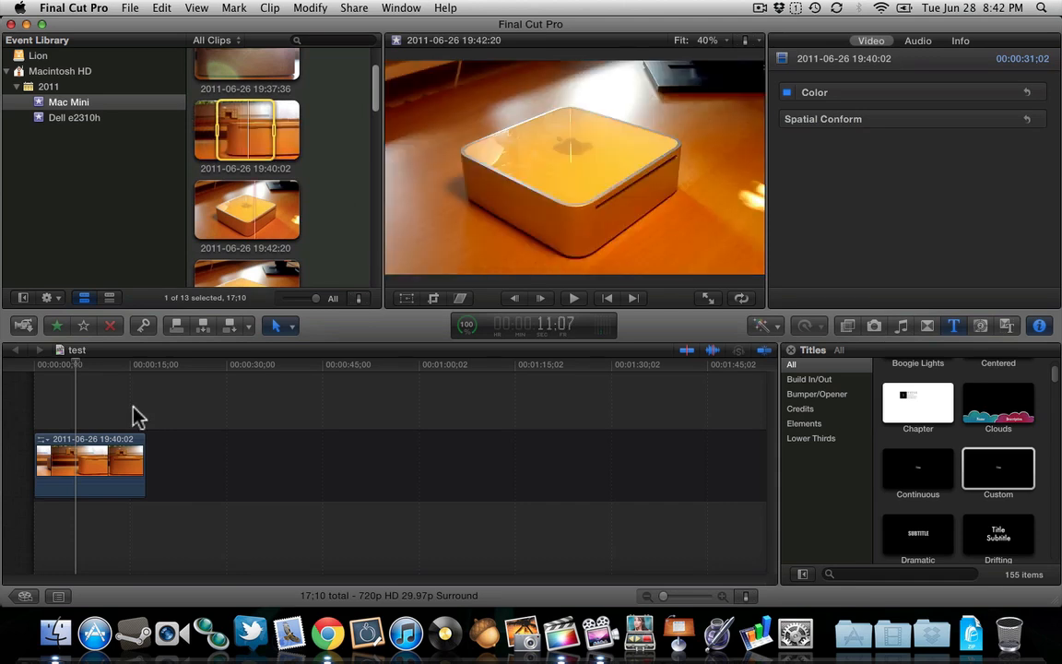
{"action": "left_click", "coordinate": [89, 455]}
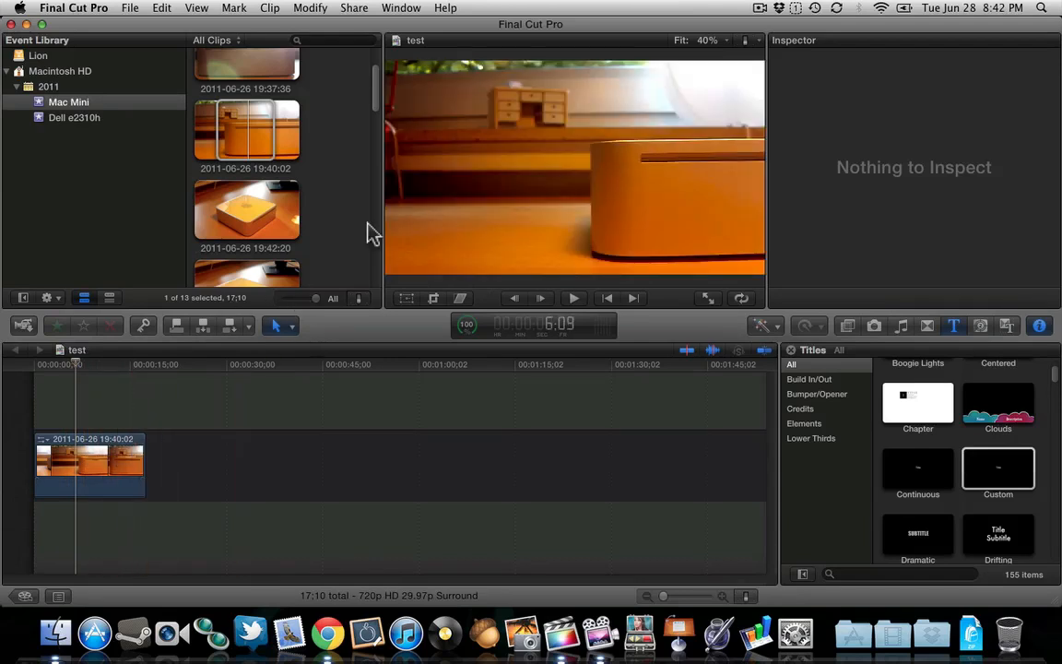
{"action": "left_click", "coordinate": [120, 364]}
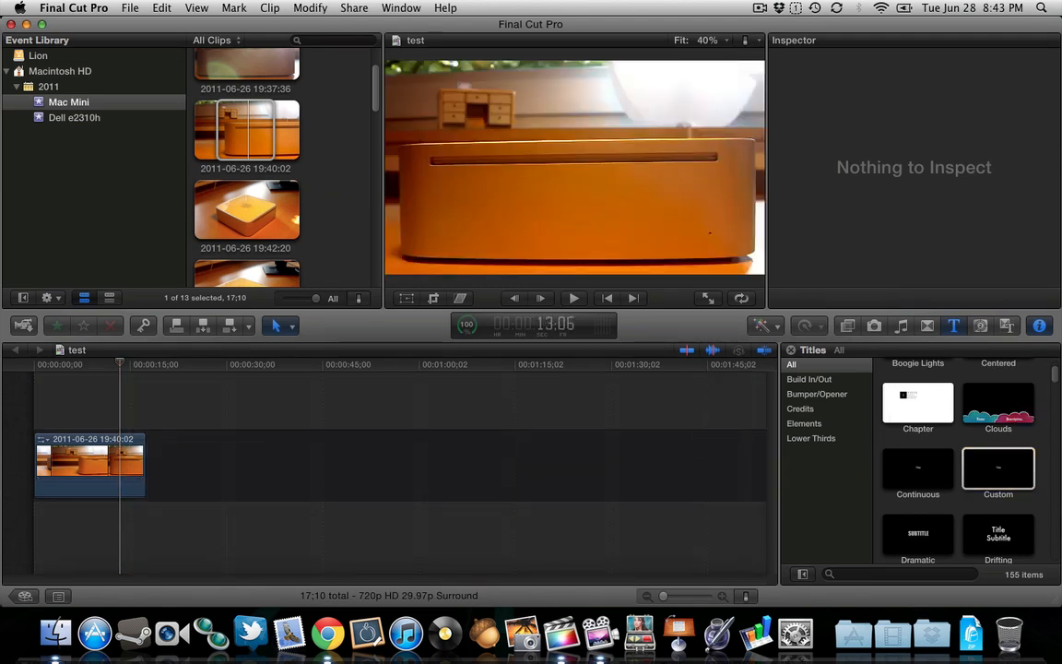
Place the Custom title above the video clip in the timeline and extend it to the clip's end.
{"action": "left_click", "coordinate": [995, 473]}
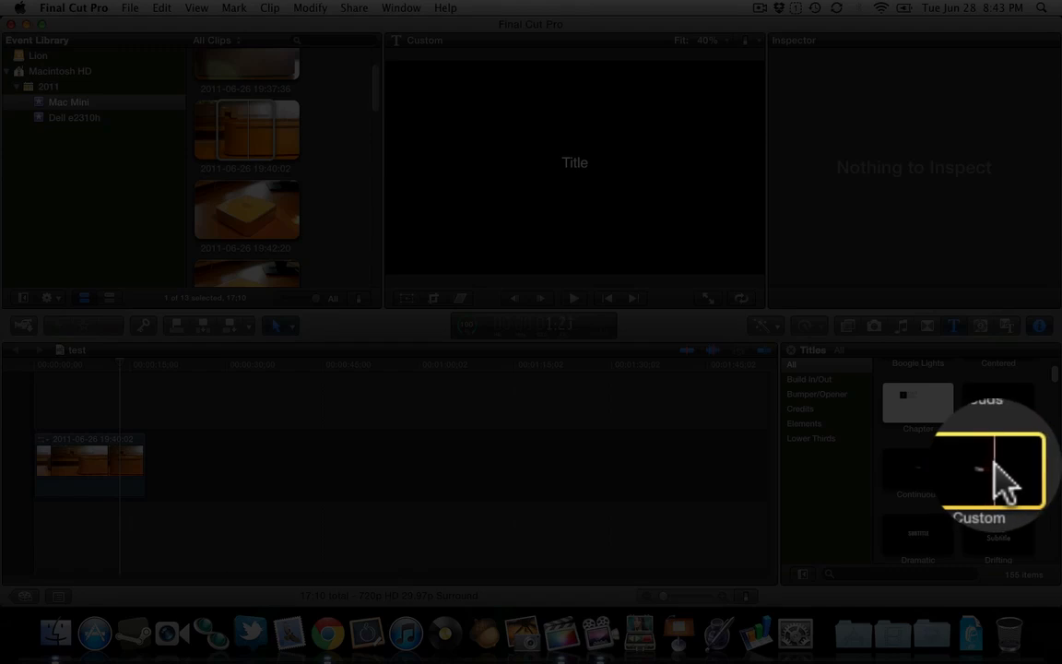
{"action": "left_click_drag", "start_coordinate": [997, 468], "coordinate": [143, 418]}
{"action": "left_click", "coordinate": [92, 418]}
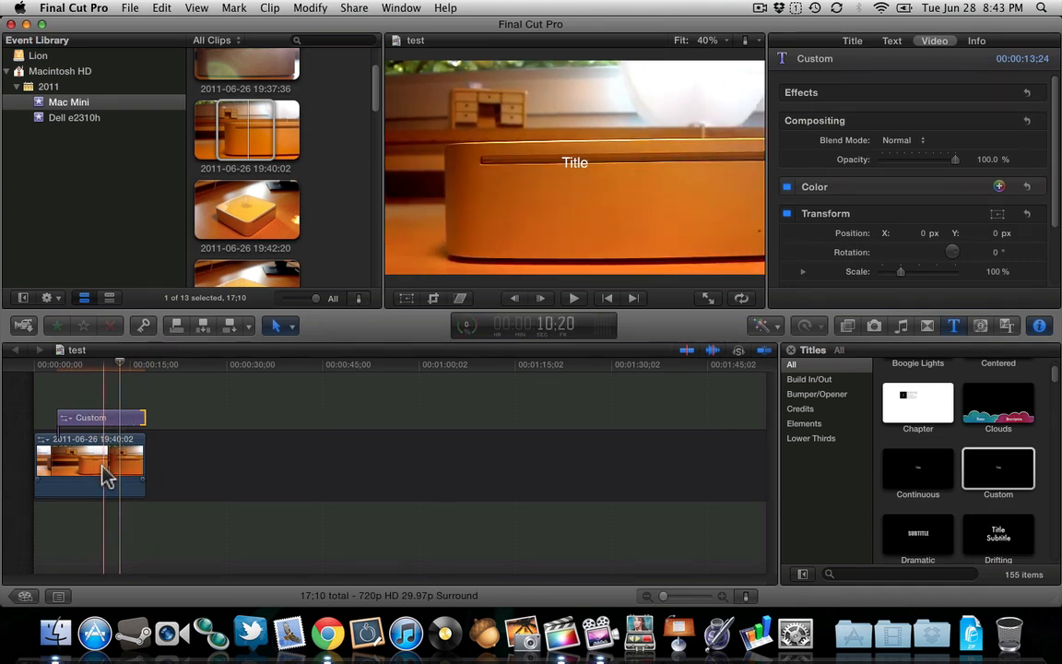
{"action": "double_click", "coordinate": [577, 165]}
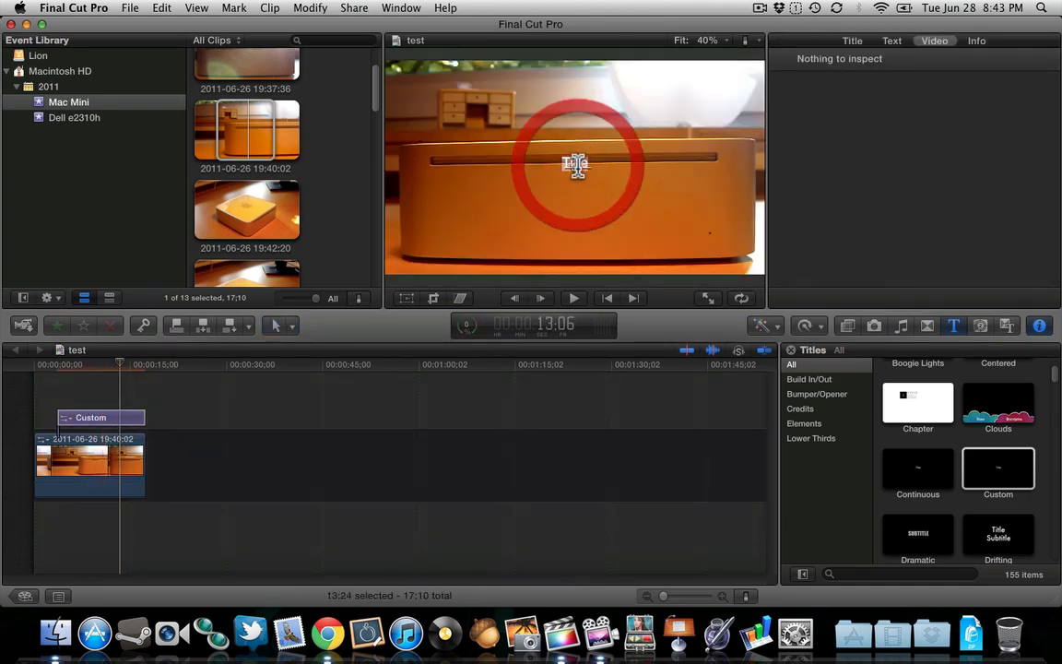
{"action": "key", "text": "m"}
{"action": "key", "text": "a"}
{"action": "key", "text": "c"}
{"action": "key", "text": "space"}
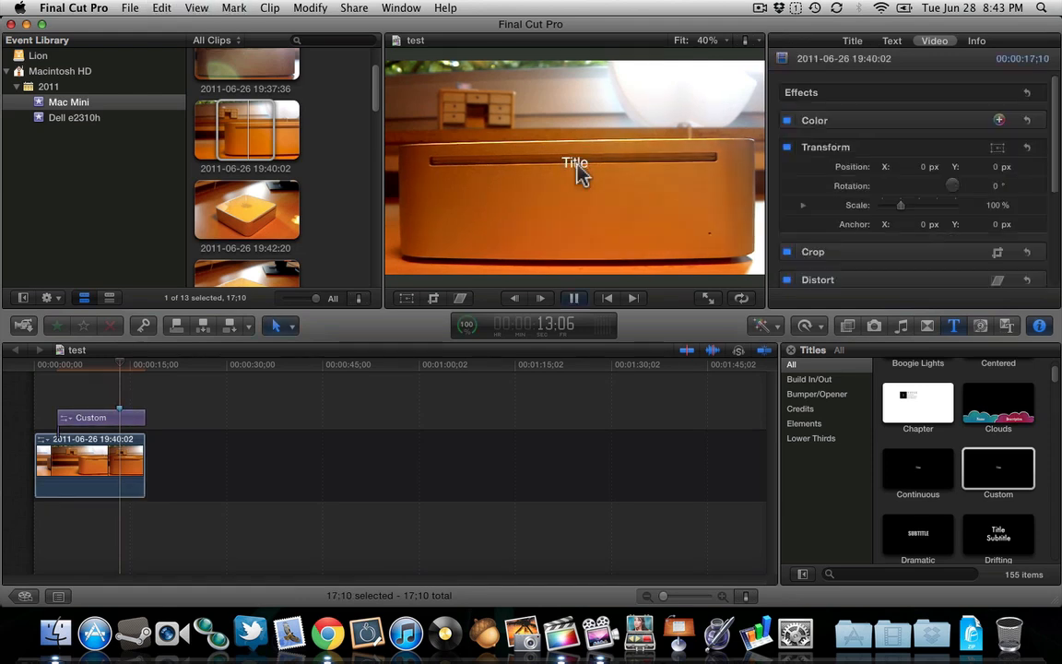
{"action": "key", "text": "i"}
{"action": "key", "text": "n"}
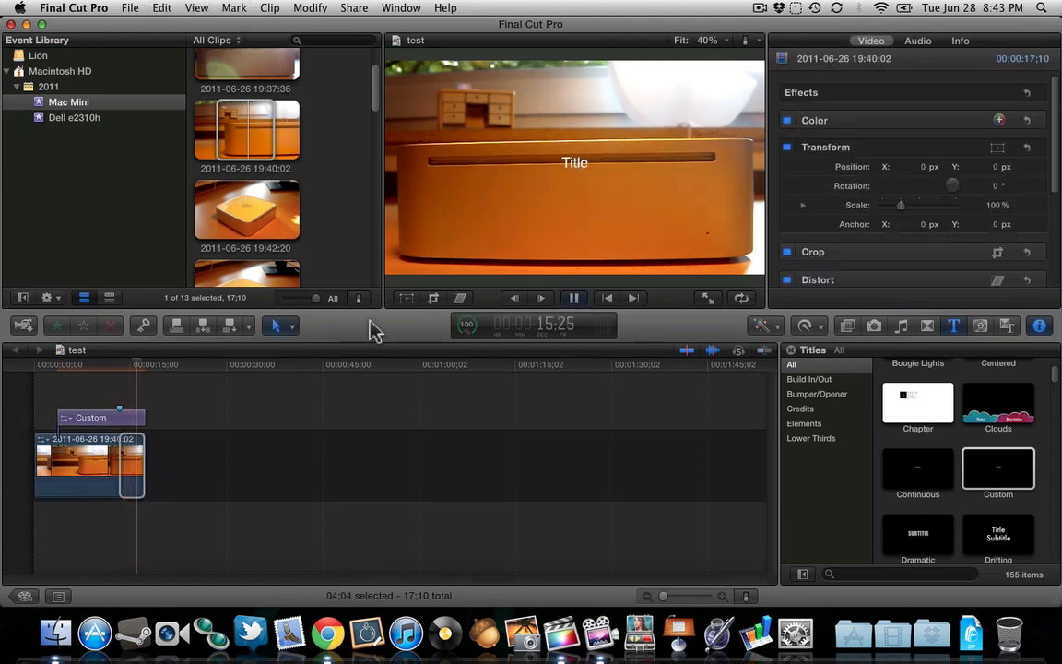
{"action": "left_click", "coordinate": [366, 449]}
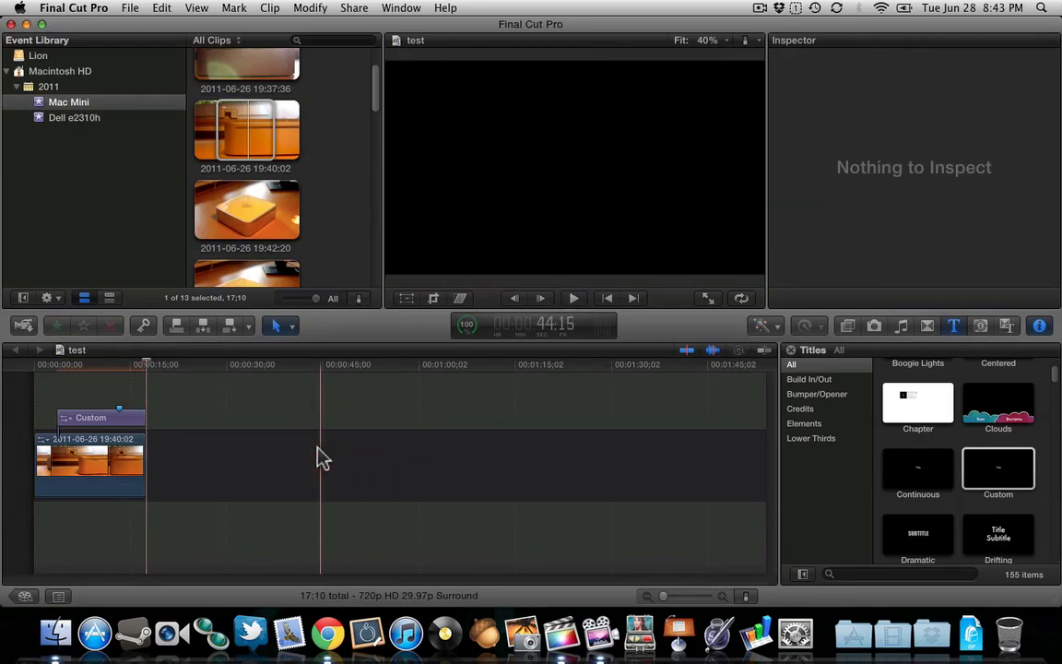
{"action": "left_click", "coordinate": [120, 407]}
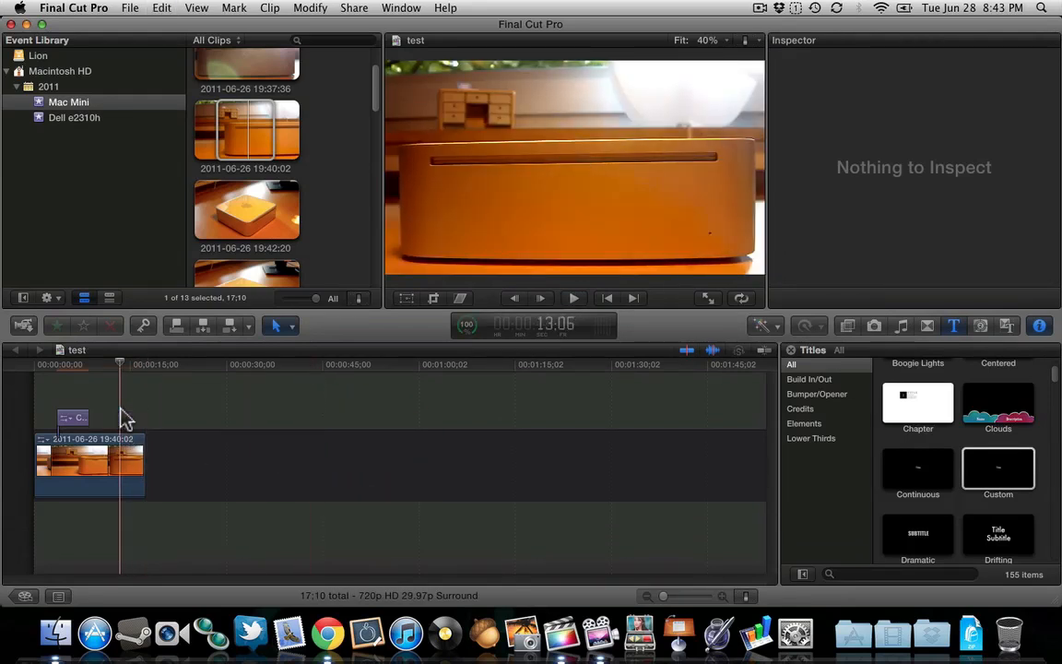
Turn on timeline snapping and extend the Custom title to the end of the video clip.
{"action": "left_click_drag", "start_coordinate": [89, 418], "coordinate": [142, 419]}
{"action": "left_click", "coordinate": [275, 327]}
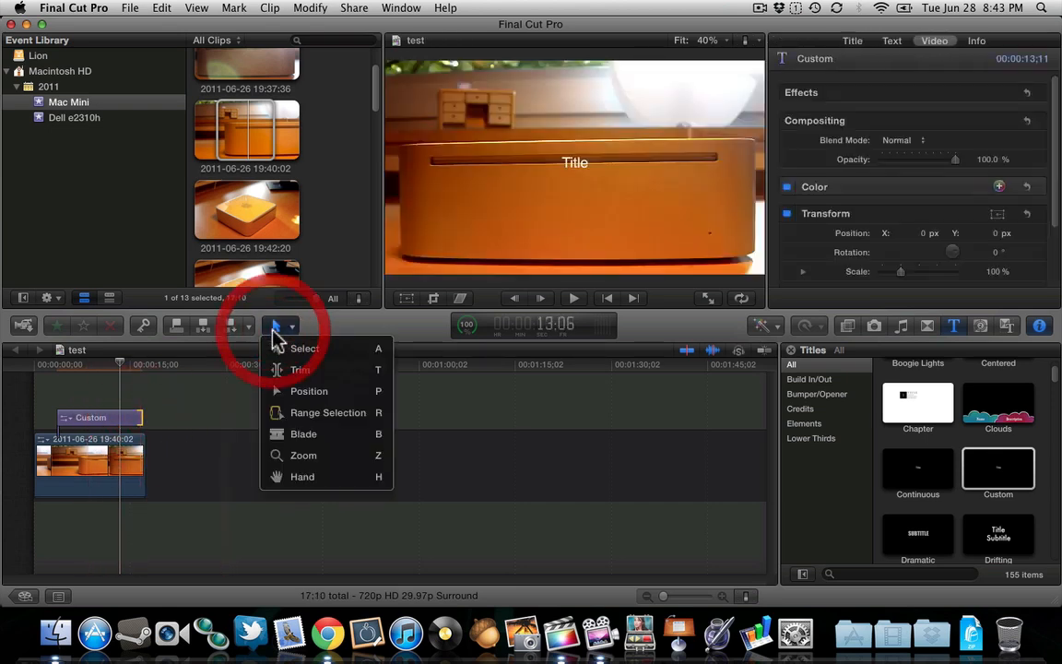
{"action": "left_click", "coordinate": [274, 341]}
{"action": "left_click", "coordinate": [234, 8]}
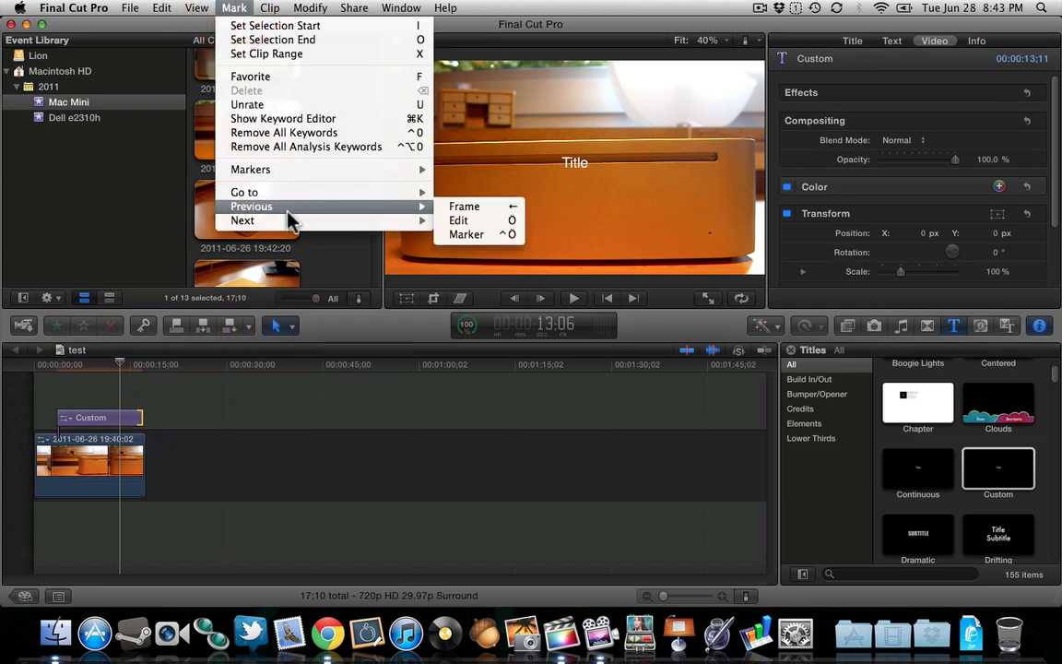
{"action": "mouse_move", "coordinate": [277, 8]}
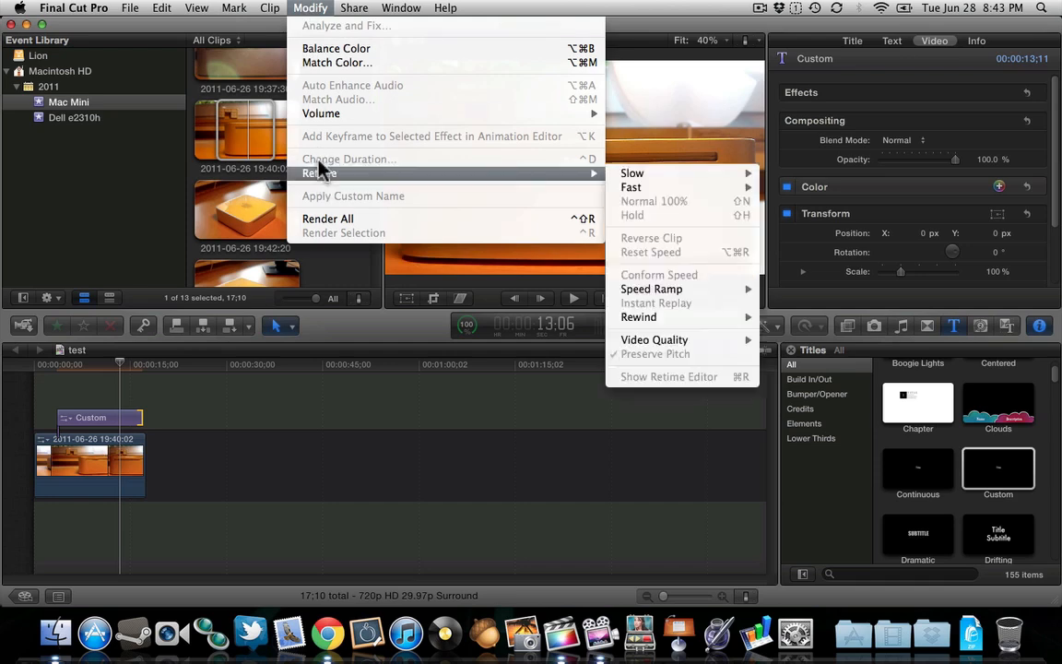
{"action": "mouse_move", "coordinate": [201, 8]}
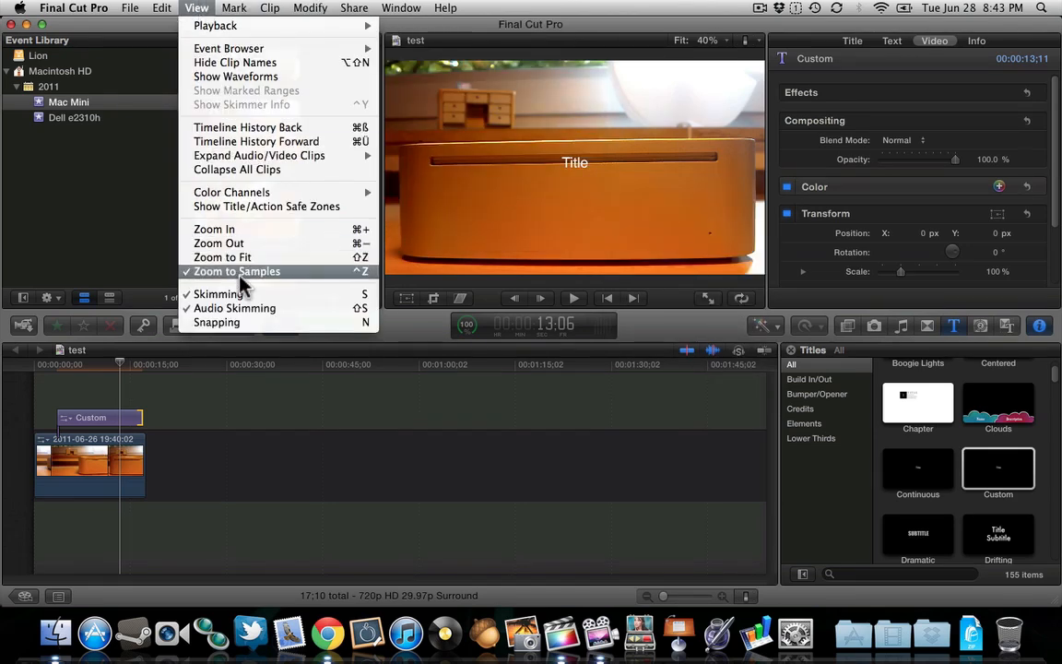
{"action": "left_click", "coordinate": [235, 323]}
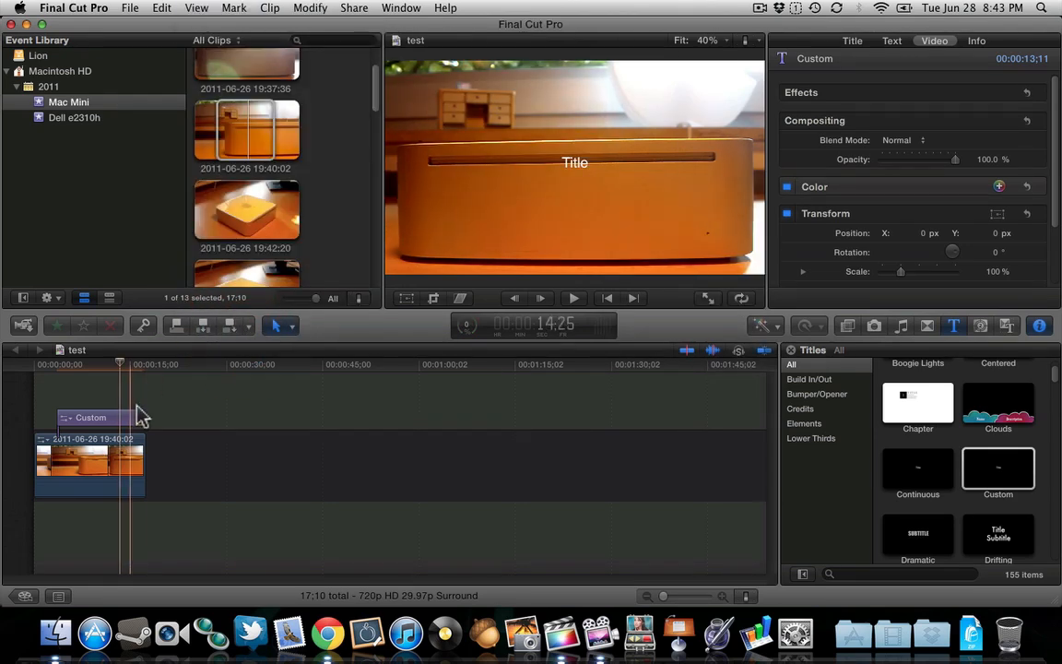
{"action": "left_click", "coordinate": [139, 422]}
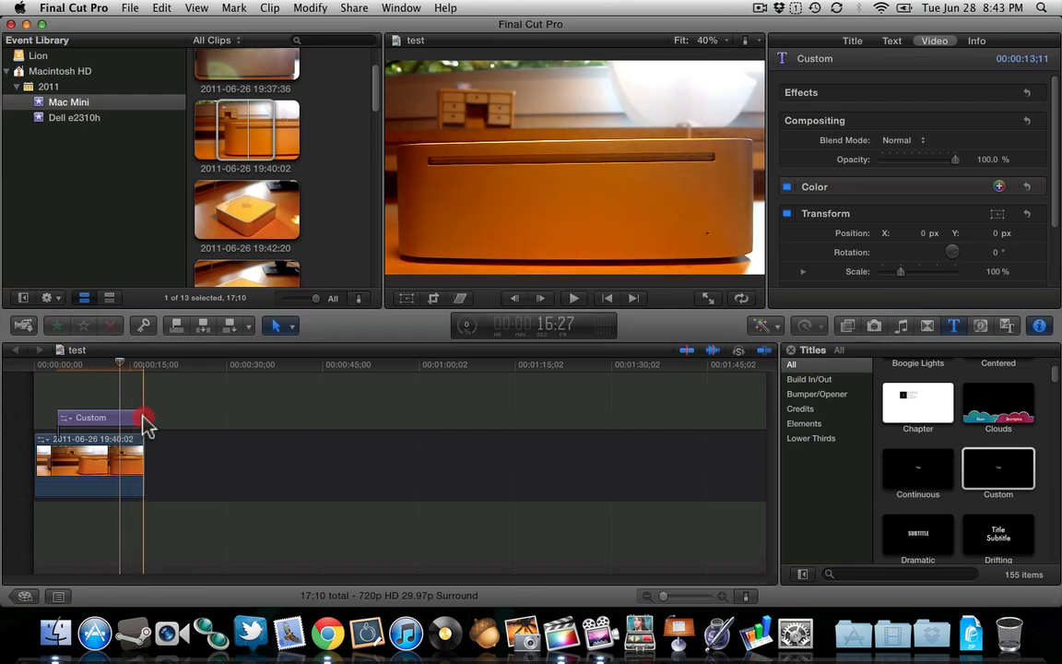
{"action": "left_click_drag", "start_coordinate": [138, 417], "coordinate": [144, 416]}
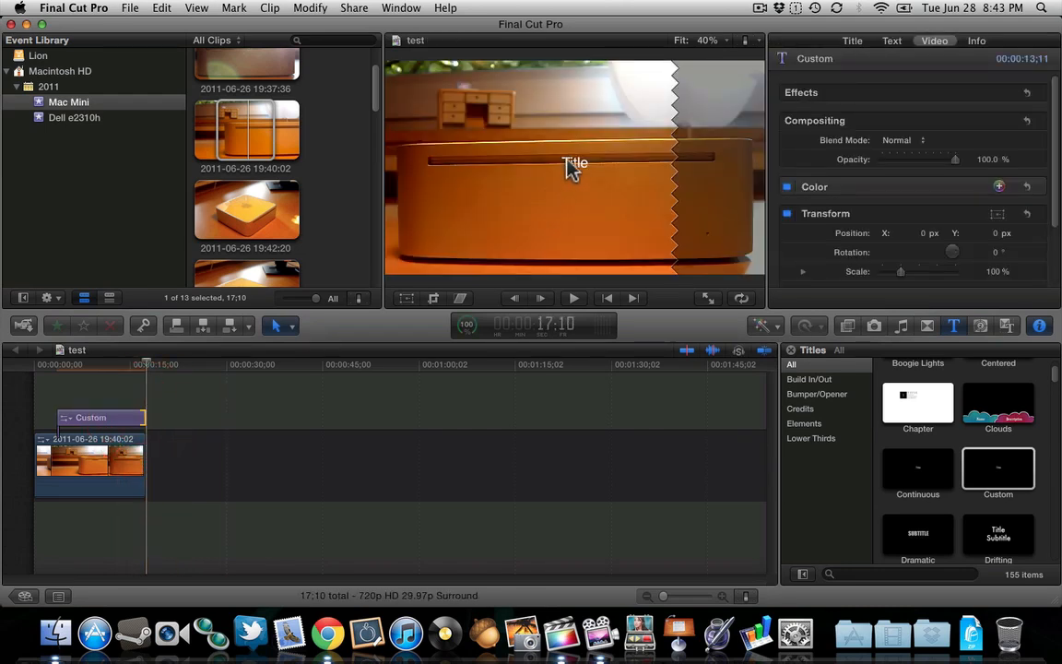
Move the playhead within the Custom title to 14:28 and replace its text with "Mac Mini".
{"action": "left_click", "coordinate": [571, 168]}
{"action": "left_click", "coordinate": [578, 167]}
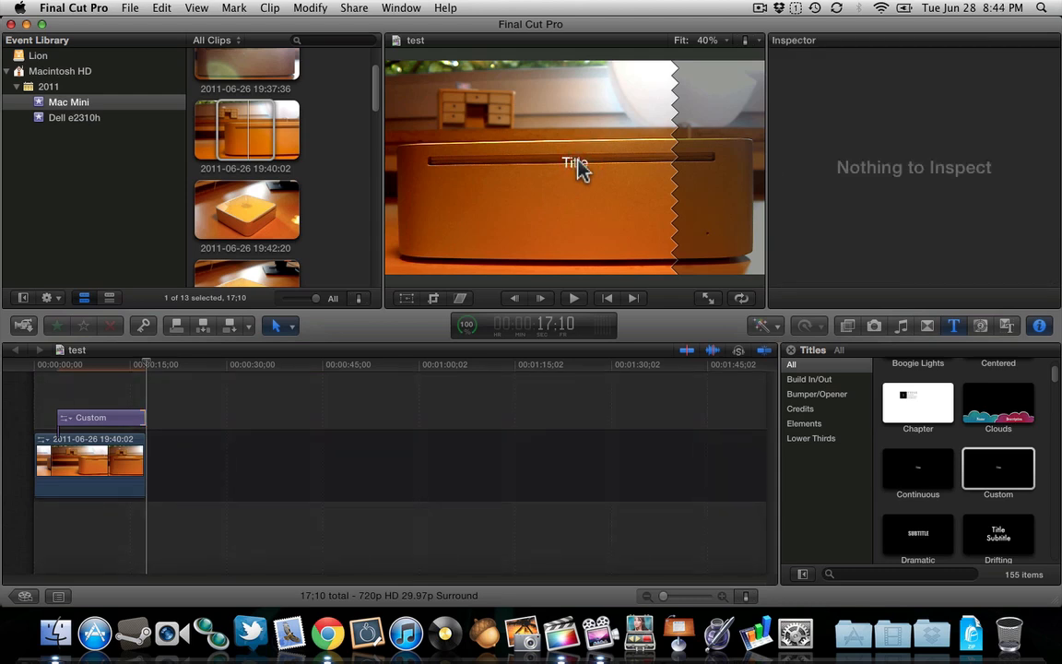
{"action": "left_click", "coordinate": [115, 418]}
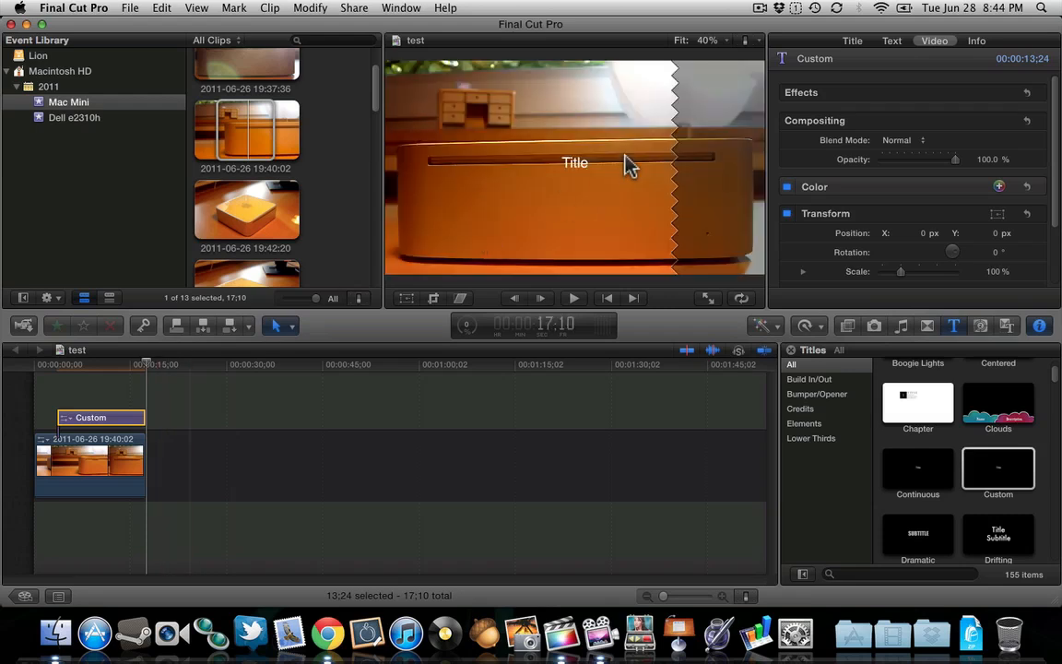
{"action": "left_click", "coordinate": [571, 166]}
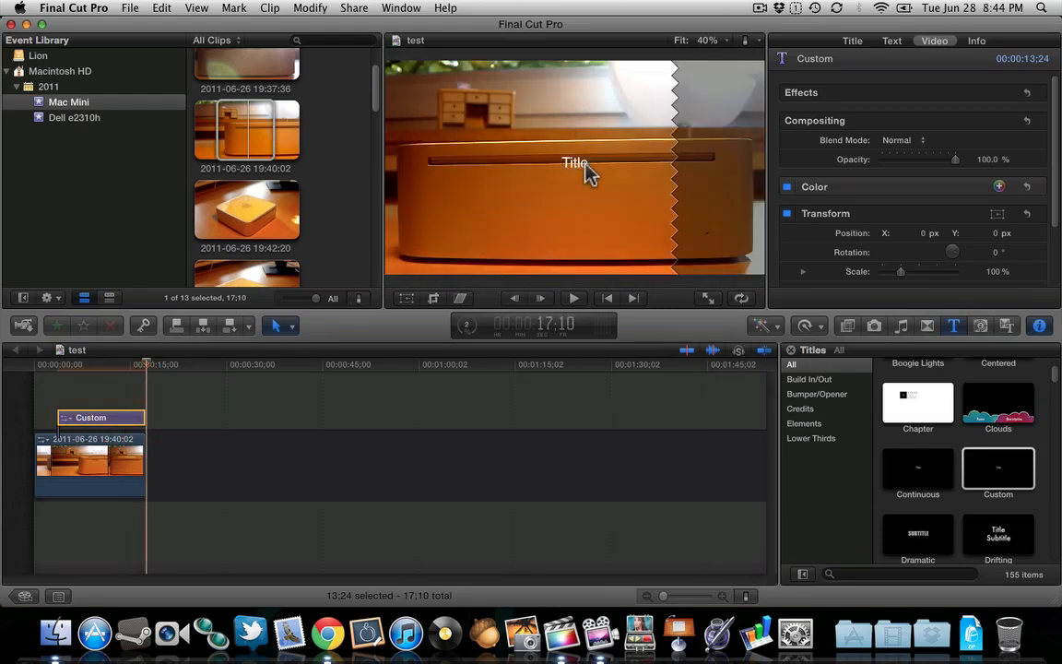
{"action": "left_click", "coordinate": [132, 369]}
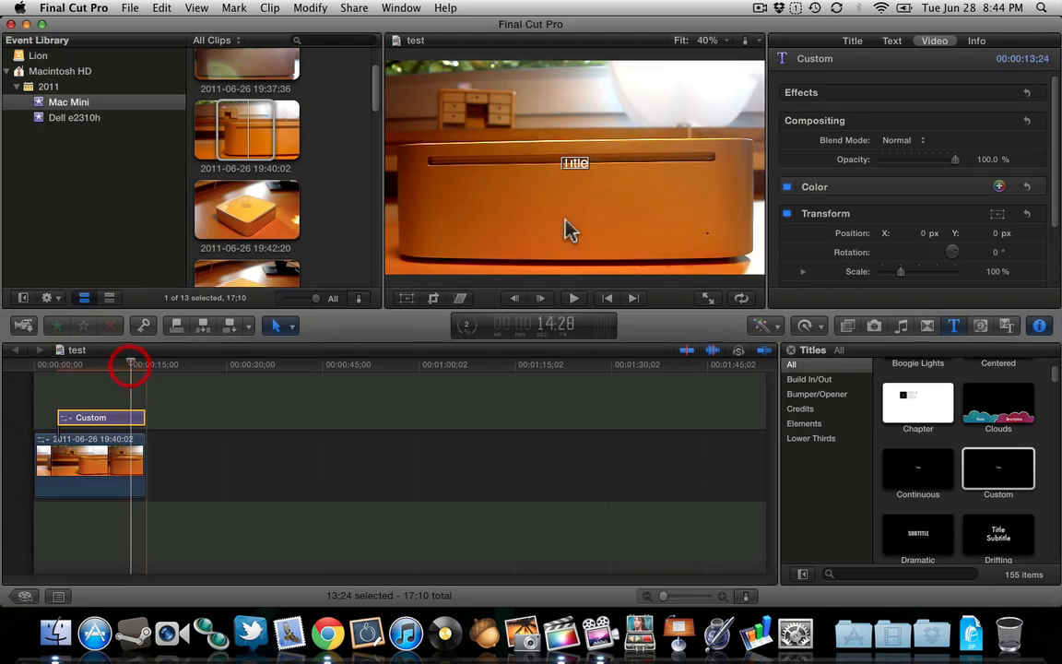
{"action": "left_click", "coordinate": [572, 164]}
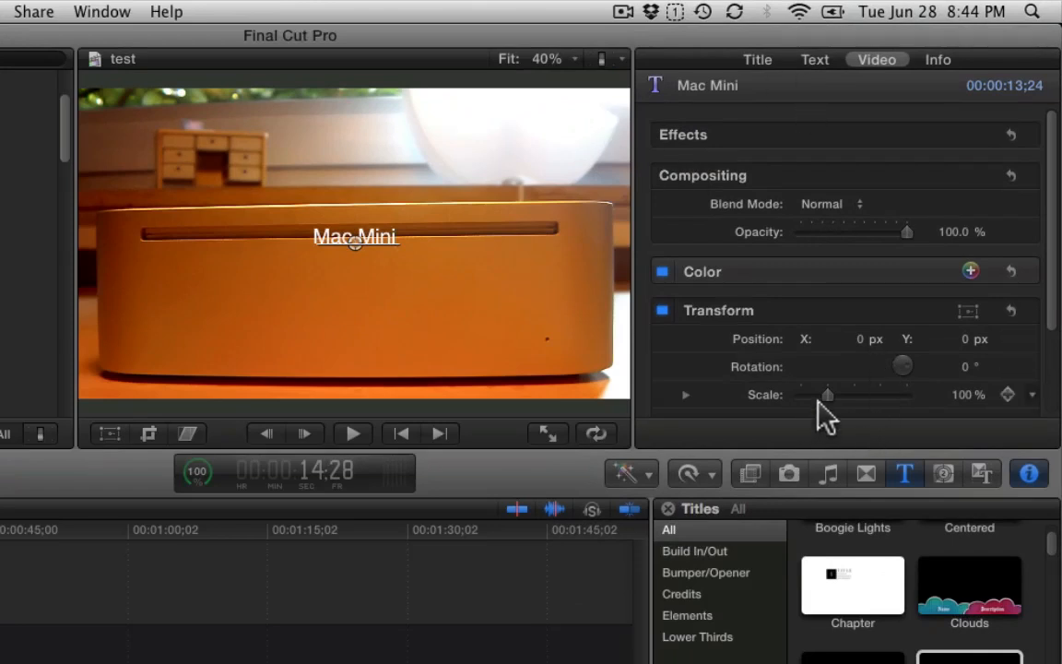
Scale the Mac Mini title to 400% and set its vertical position to 14 px.
{"action": "left_click_drag", "start_coordinate": [819, 398], "coordinate": [908, 398]}
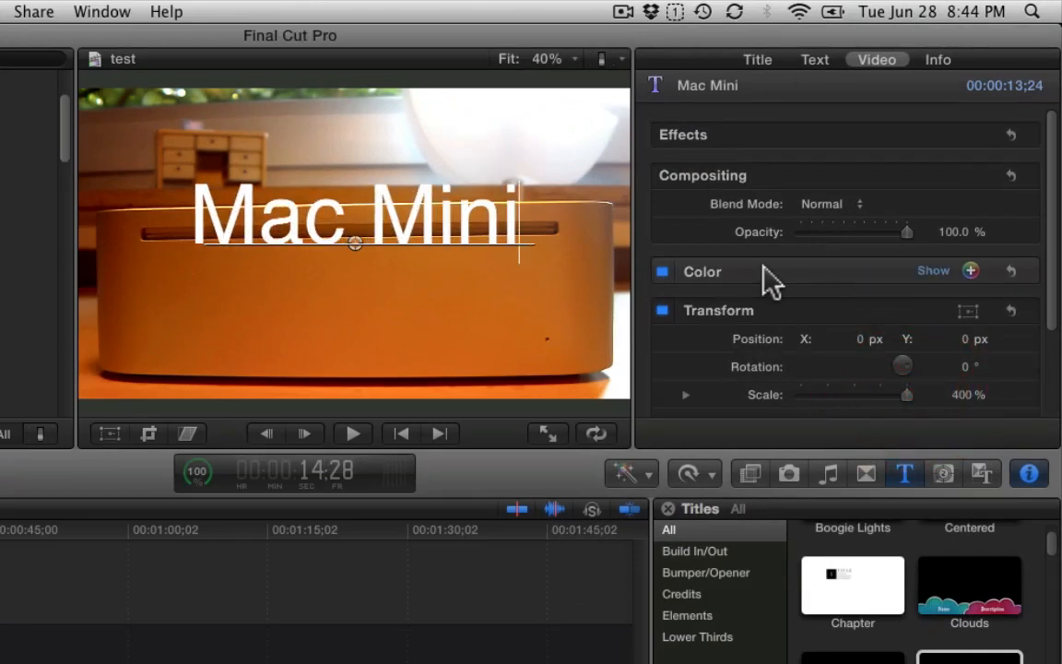
{"action": "scroll", "coordinate": [758, 300], "scroll_direction": "down", "scroll_amount": 3}
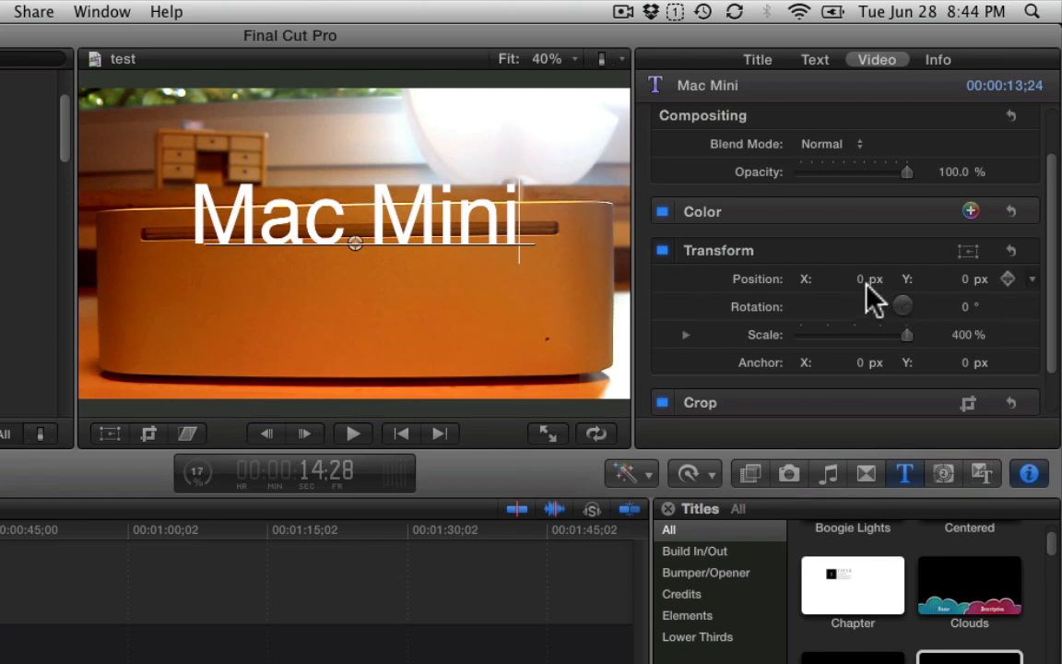
{"action": "mouse_move", "coordinate": [965, 279]}
{"action": "left_mouse_down"}
{"action": "mouse_move", "coordinate": [964, 268]}
{"action": "mouse_move", "coordinate": [965, 277]}
{"action": "left_mouse_up"}
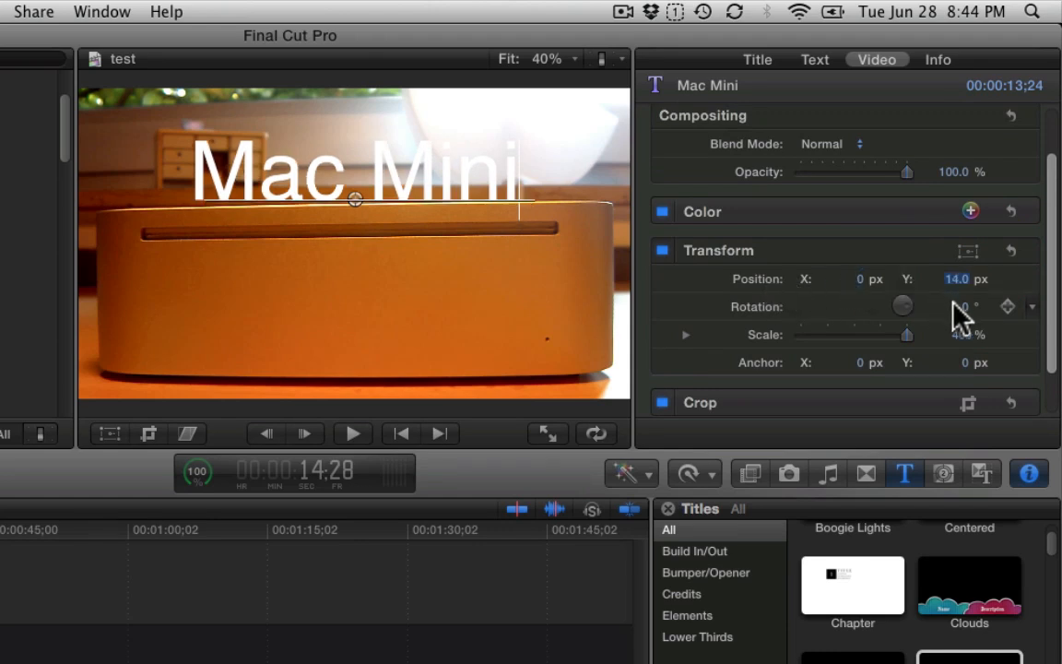
Rotate the Mac Mini title to 1.0° so it follows the computer's upper edge.
{"action": "left_click_drag", "start_coordinate": [964, 307], "coordinate": [964, 304]}
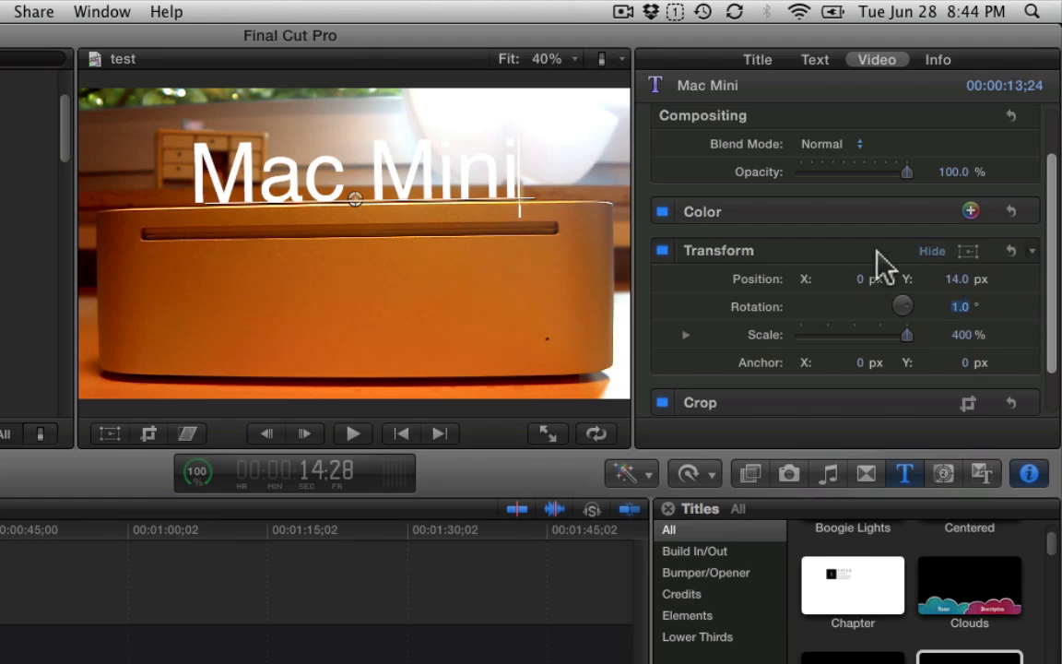
{"action": "scroll", "coordinate": [973, 293], "scroll_direction": "down", "scroll_amount": 2}
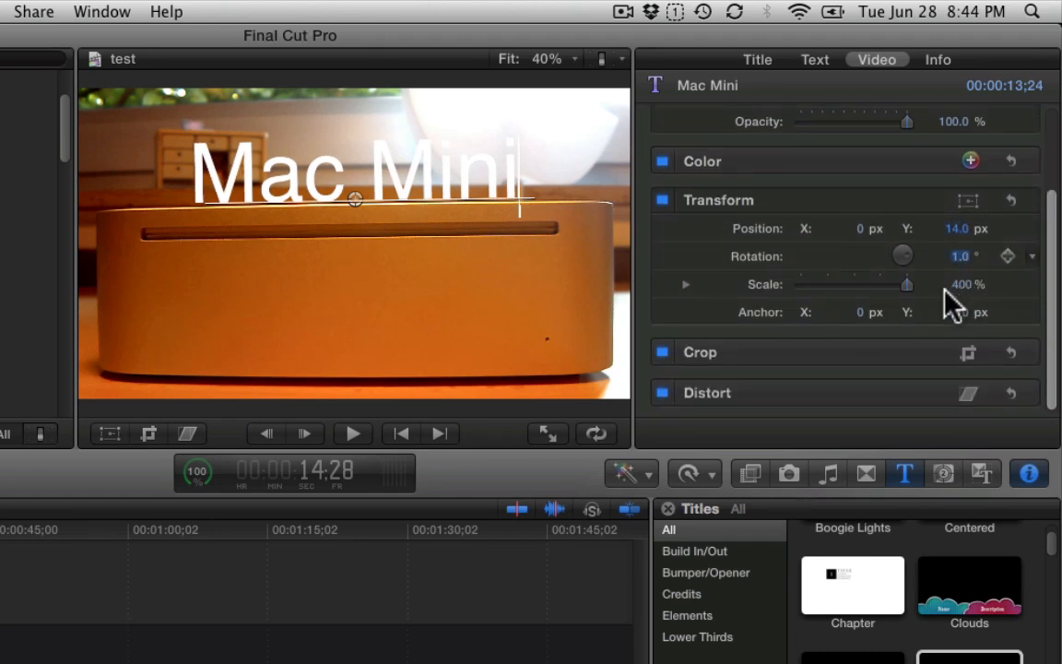
{"action": "scroll", "coordinate": [946, 292], "scroll_direction": "up", "scroll_amount": 10}
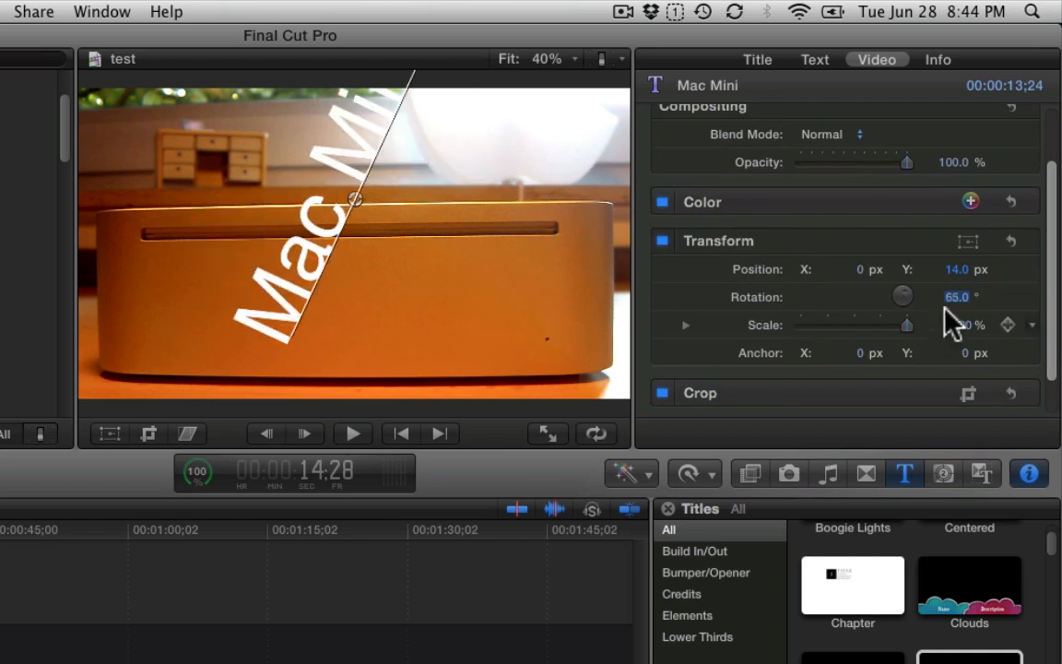
{"action": "mouse_move", "coordinate": [954, 298]}
{"action": "left_mouse_down"}
{"action": "mouse_move", "coordinate": [954, 311]}
{"action": "mouse_move", "coordinate": [912, 304]}
{"action": "mouse_move", "coordinate": [960, 316]}
{"action": "left_mouse_up"}
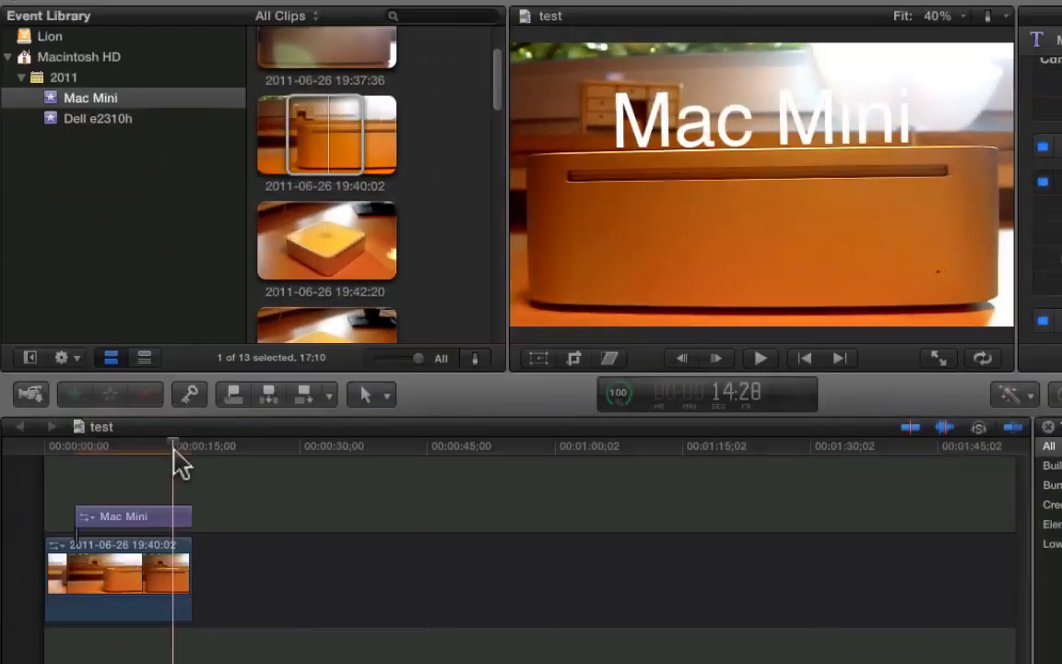
Add a transform keyframe to the Mac Mini title at its start, 3:16.
{"action": "left_click", "coordinate": [358, 479]}
{"action": "left_click_drag", "start_coordinate": [173, 443], "coordinate": [72, 472]}
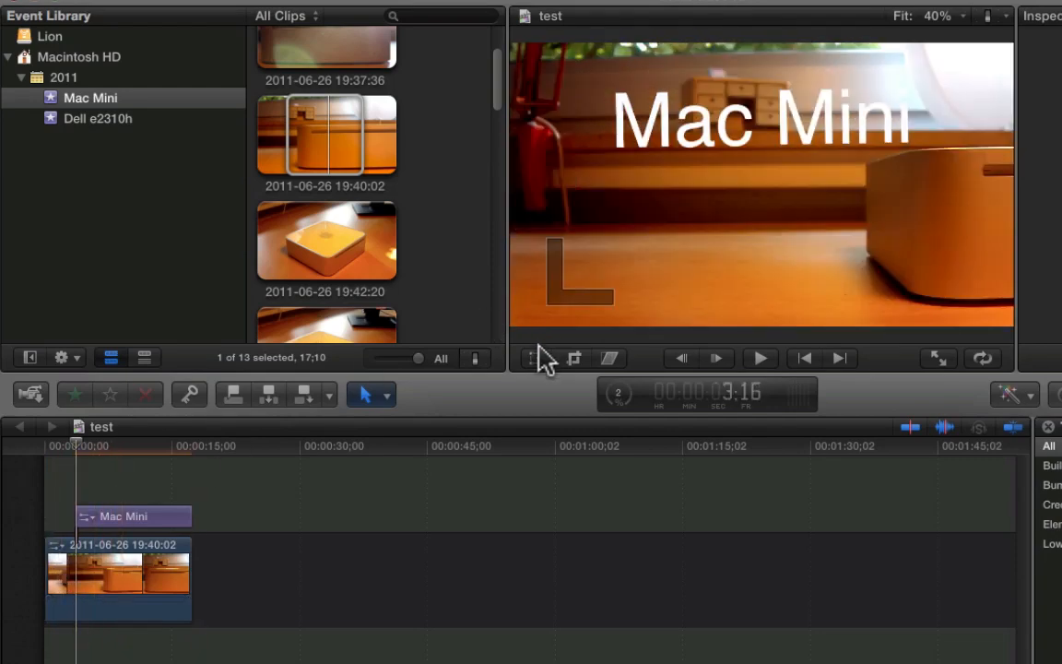
{"action": "left_click", "coordinate": [122, 518]}
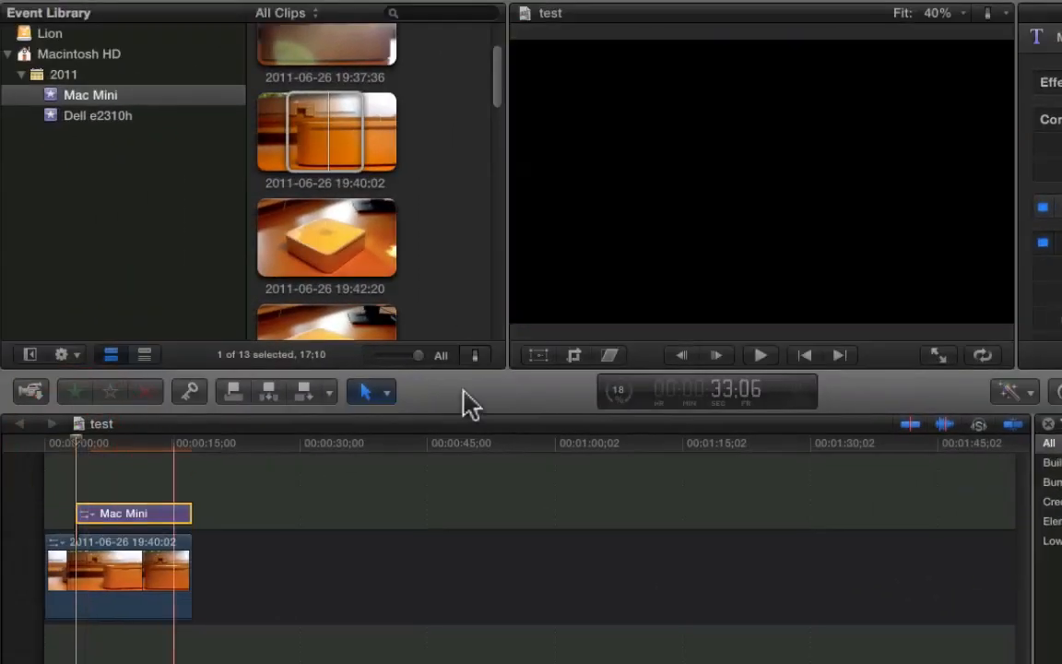
{"action": "left_click", "coordinate": [531, 357]}
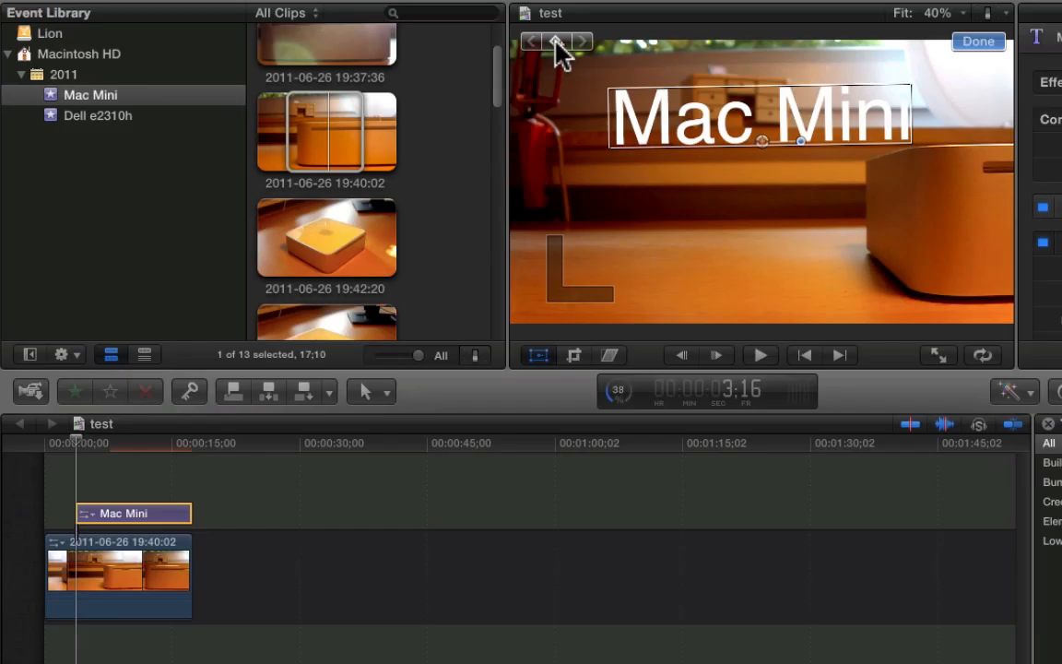
{"action": "left_click", "coordinate": [557, 44]}
Add a second transform keyframe to the Mac Mini title at 12:29, when the computer has almost stopped moving.
{"action": "left_click_drag", "start_coordinate": [74, 438], "coordinate": [124, 452]}
{"action": "key", "text": "space"}
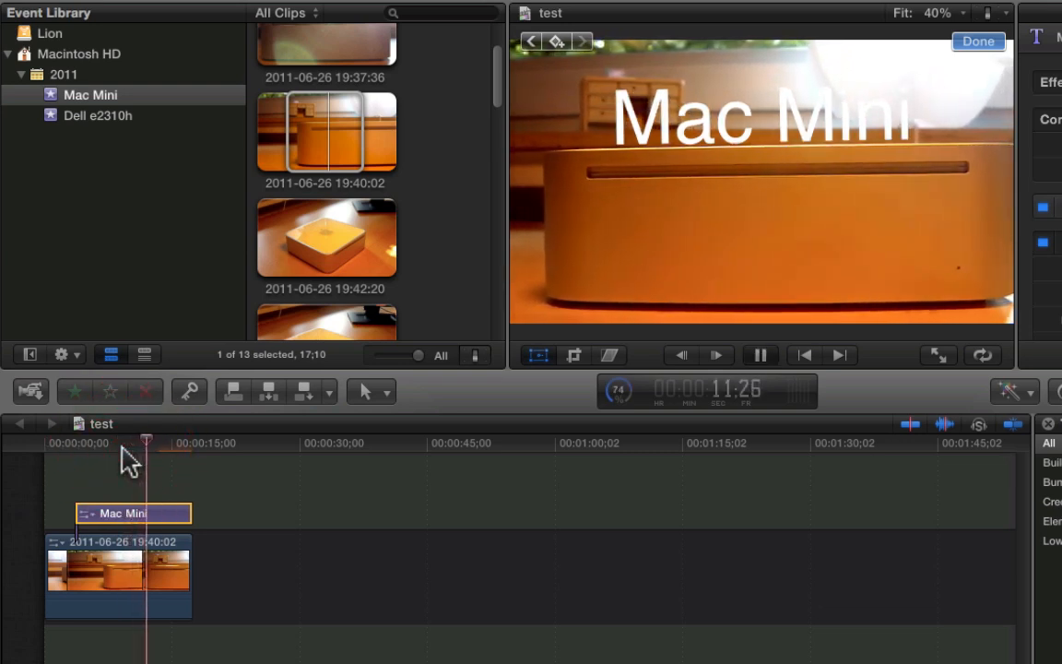
{"action": "key", "text": "space"}
{"action": "left_click_drag", "start_coordinate": [147, 441], "coordinate": [148, 442]}
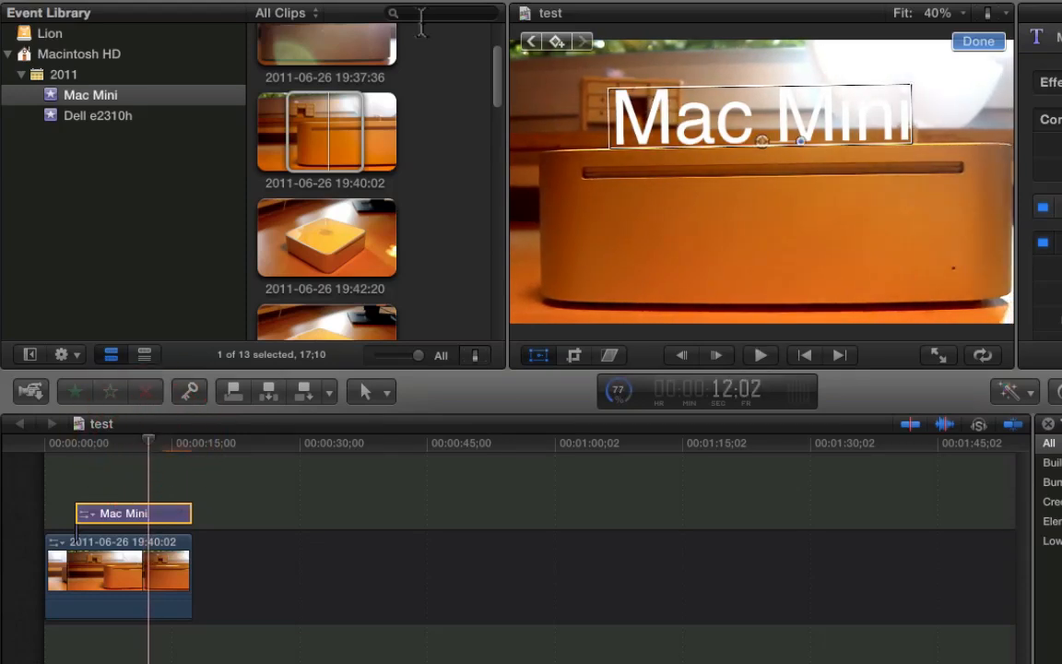
{"action": "left_click", "coordinate": [145, 449]}
{"action": "left_click_drag", "start_coordinate": [145, 449], "coordinate": [155, 442]}
{"action": "left_click", "coordinate": [559, 41]}
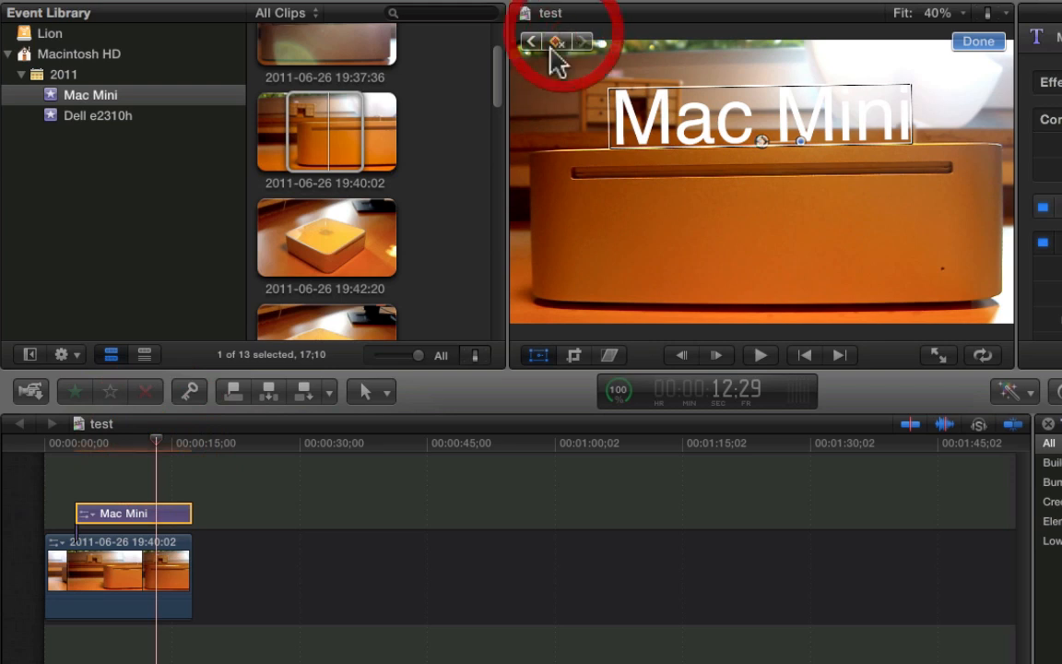
Add a third transform keyframe to the Mac Mini title at 14:18.
{"action": "left_click", "coordinate": [157, 445]}
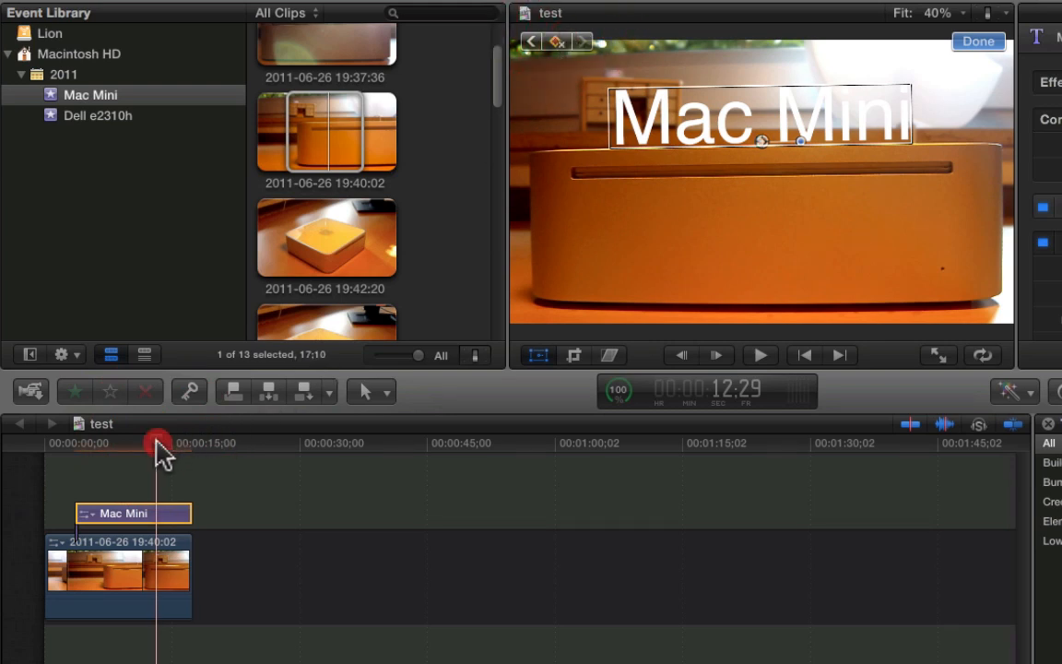
{"action": "left_click_drag", "start_coordinate": [158, 444], "coordinate": [173, 445]}
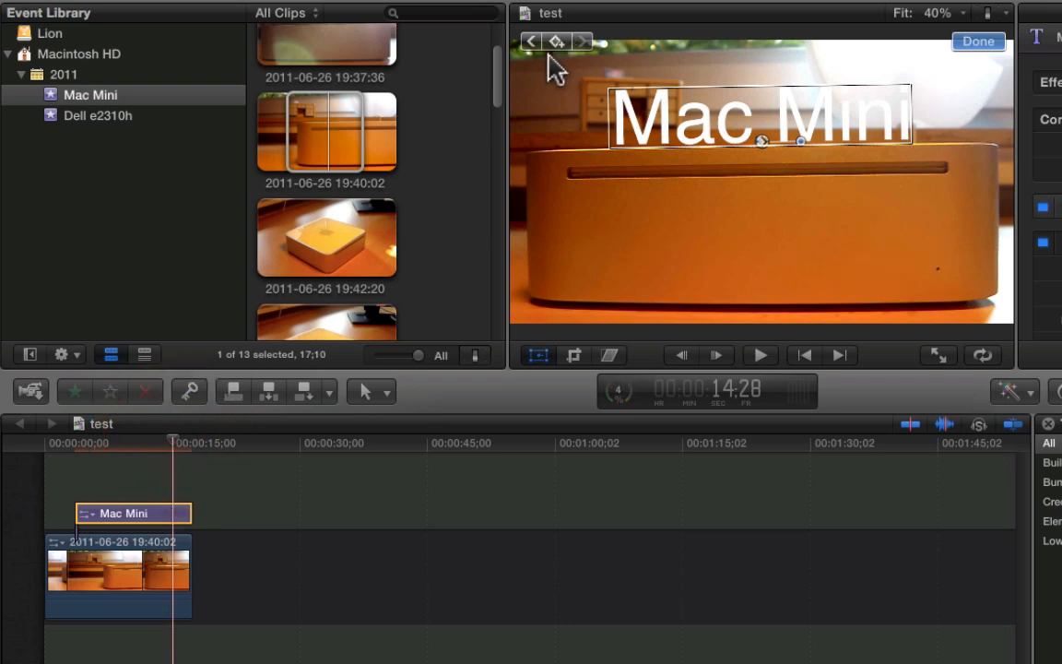
{"action": "left_click", "coordinate": [169, 445]}
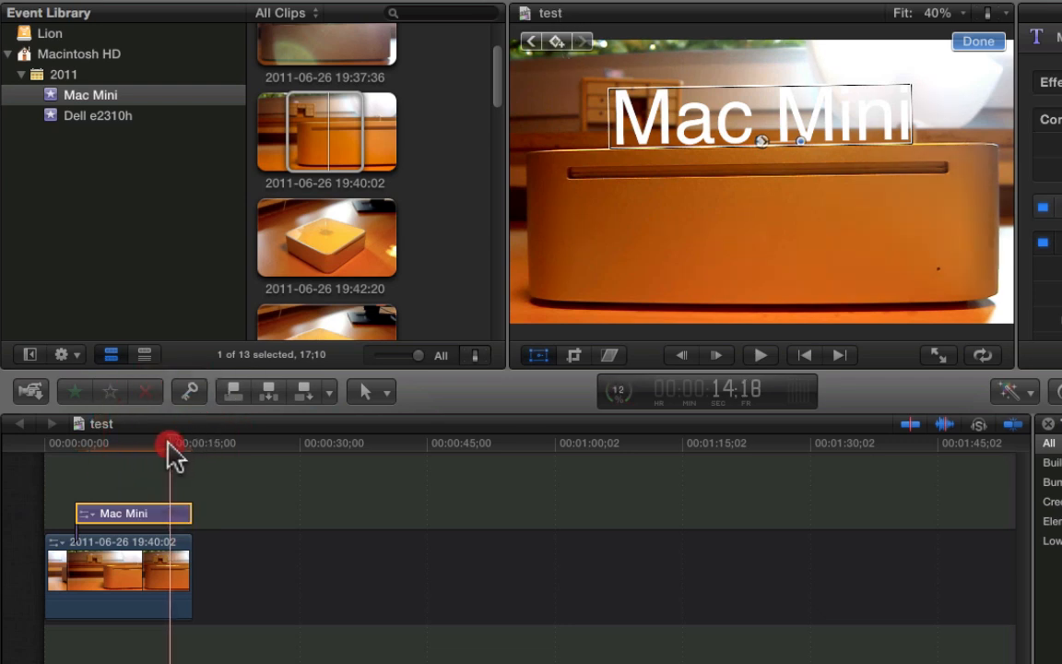
{"action": "left_click", "coordinate": [556, 42]}
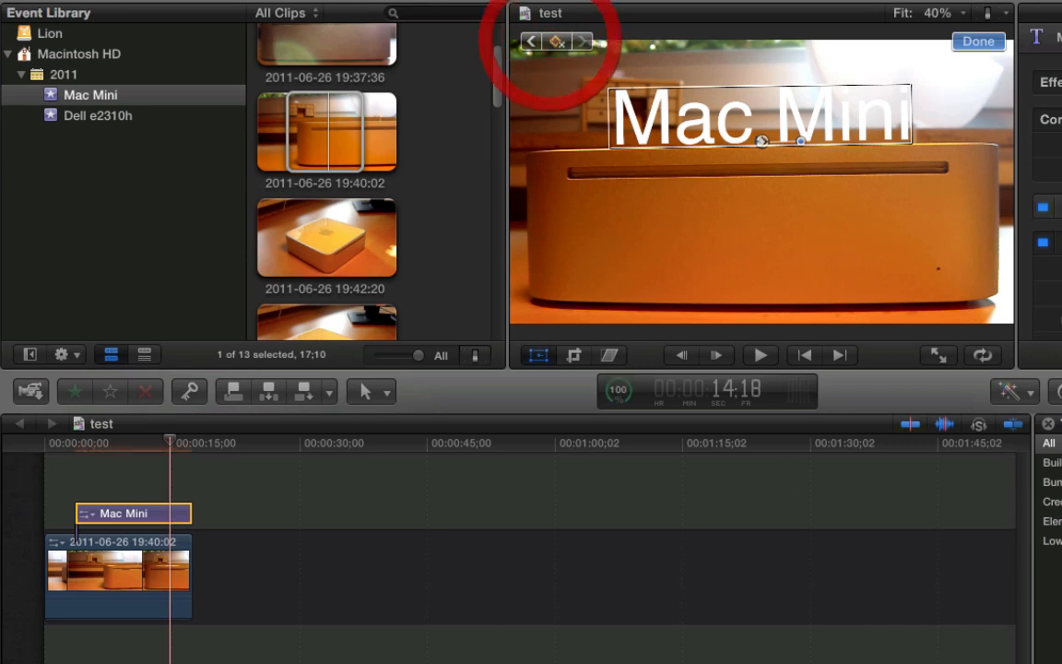
Return to the title's first keyframe at 3:16 and set its anchor X to -35 px, moving the text out of frame.
{"action": "left_click", "coordinate": [533, 42]}
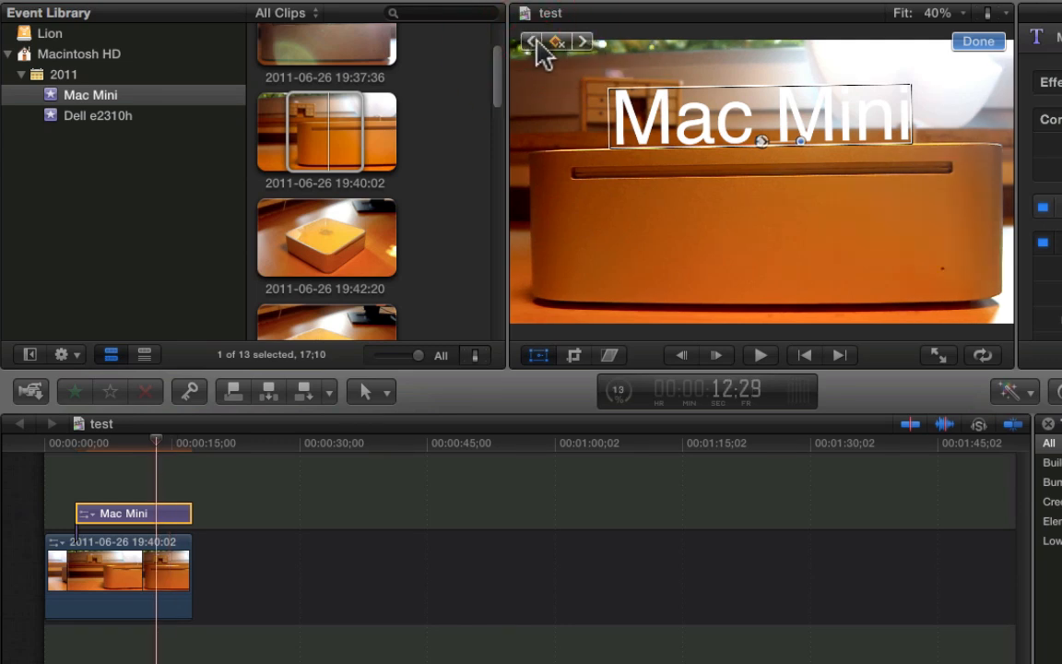
{"action": "left_click", "coordinate": [535, 44]}
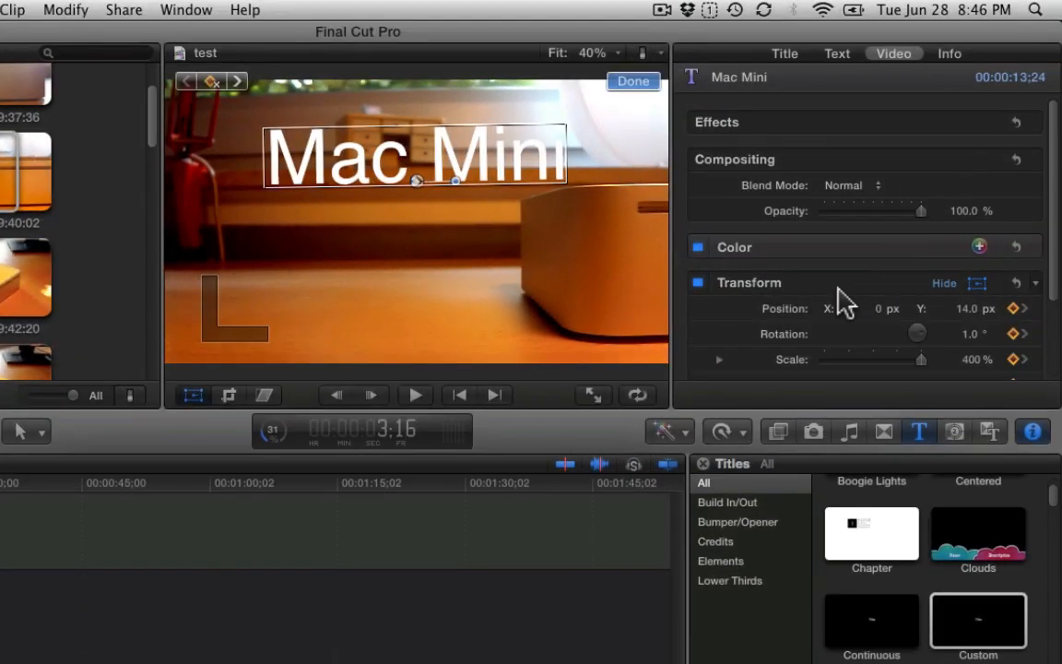
{"action": "scroll", "coordinate": [844, 300], "scroll_direction": "down", "scroll_amount": 3}
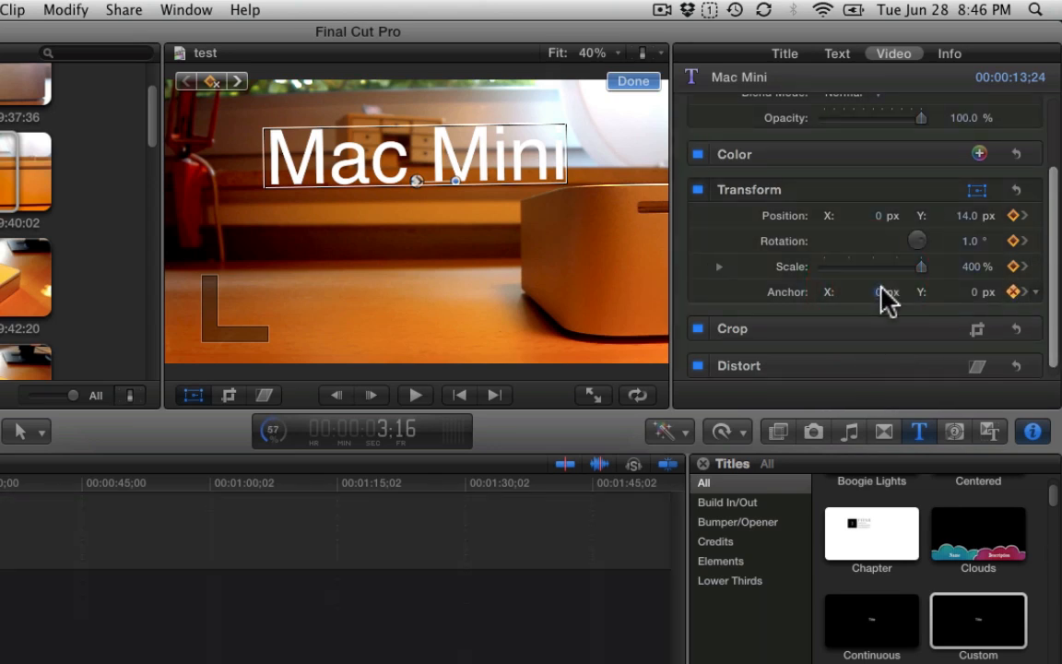
{"action": "left_click_drag", "start_coordinate": [883, 297], "coordinate": [802, 297]}
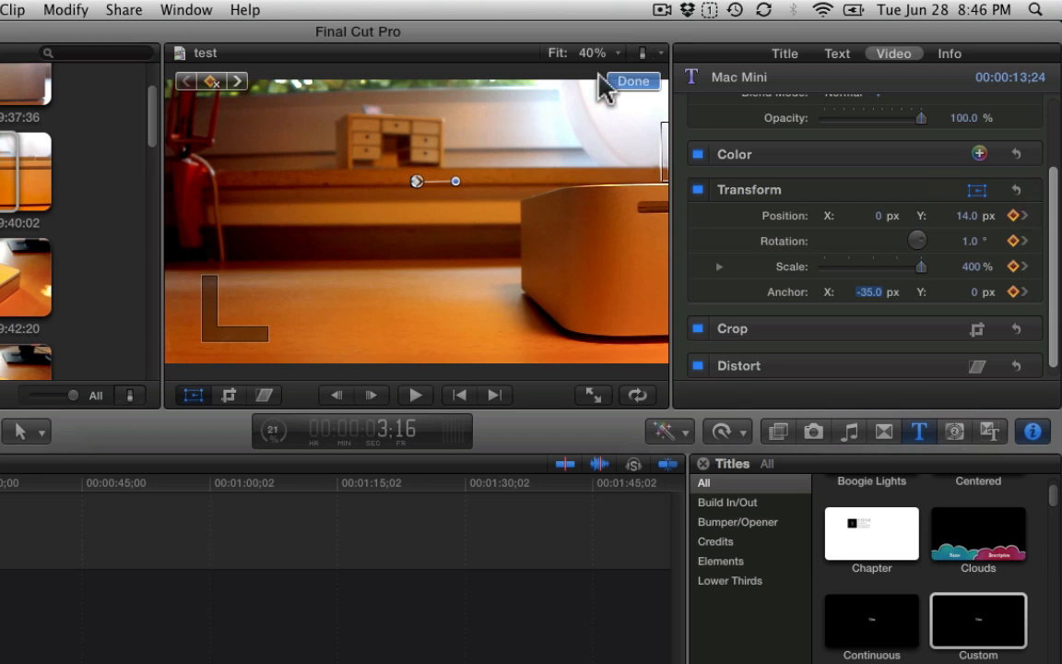
Set the title's anchor X to -0.5 px at the 12:29 keyframe, check the last keyframe and finish the transform editing.
{"action": "left_click", "coordinate": [237, 82]}
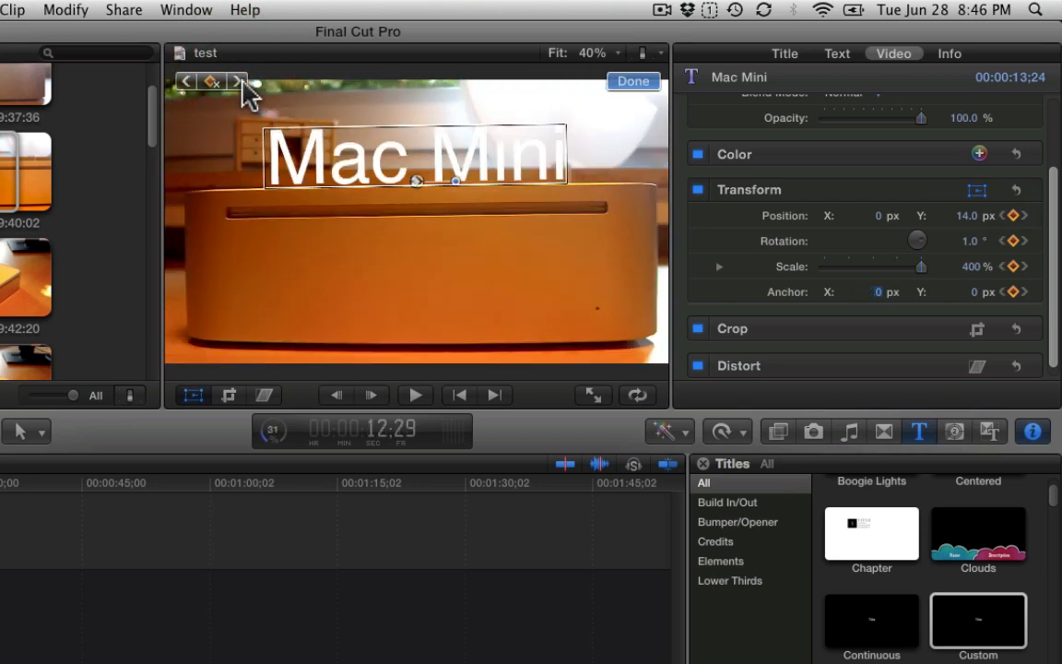
{"action": "left_click", "coordinate": [876, 292]}
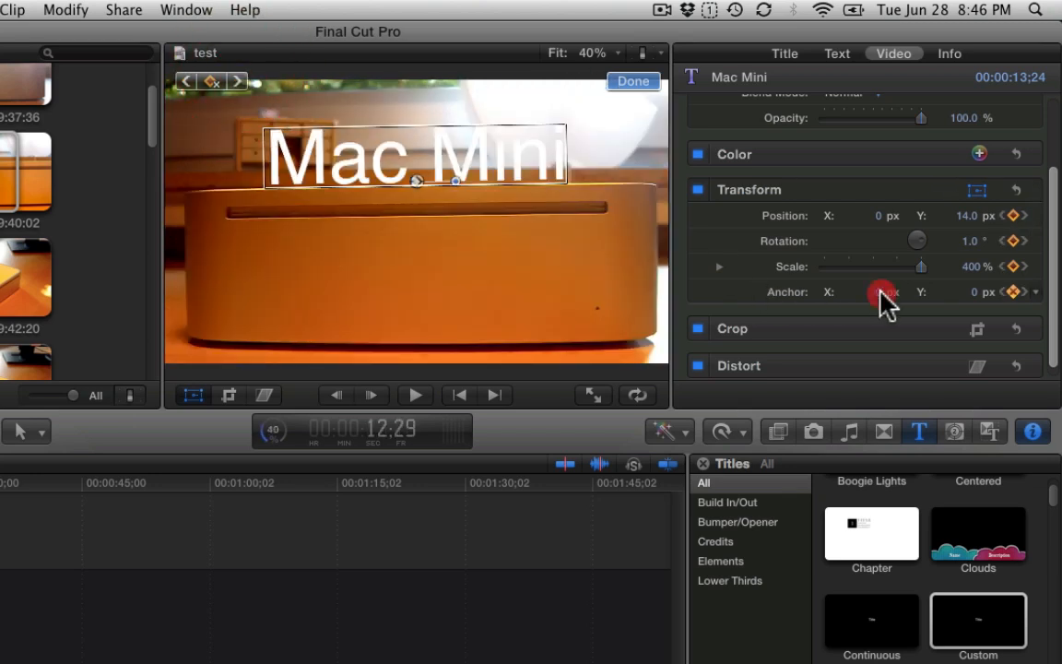
{"action": "type", "text": "-1"}
{"action": "key", "text": "Return"}
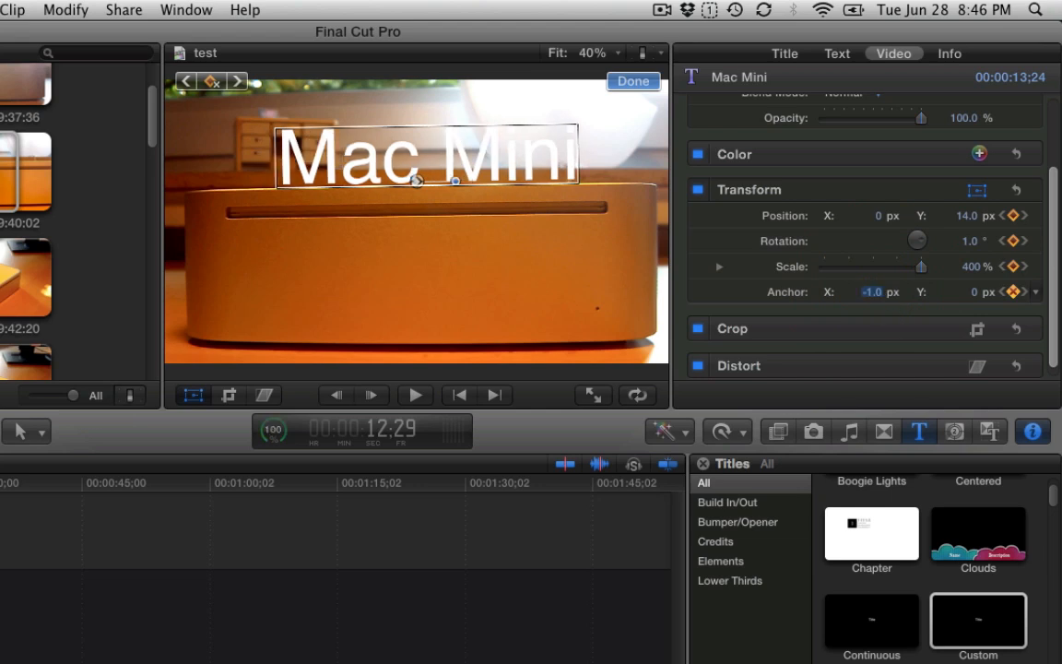
{"action": "type", "text": "0"}
{"action": "key", "text": "Return"}
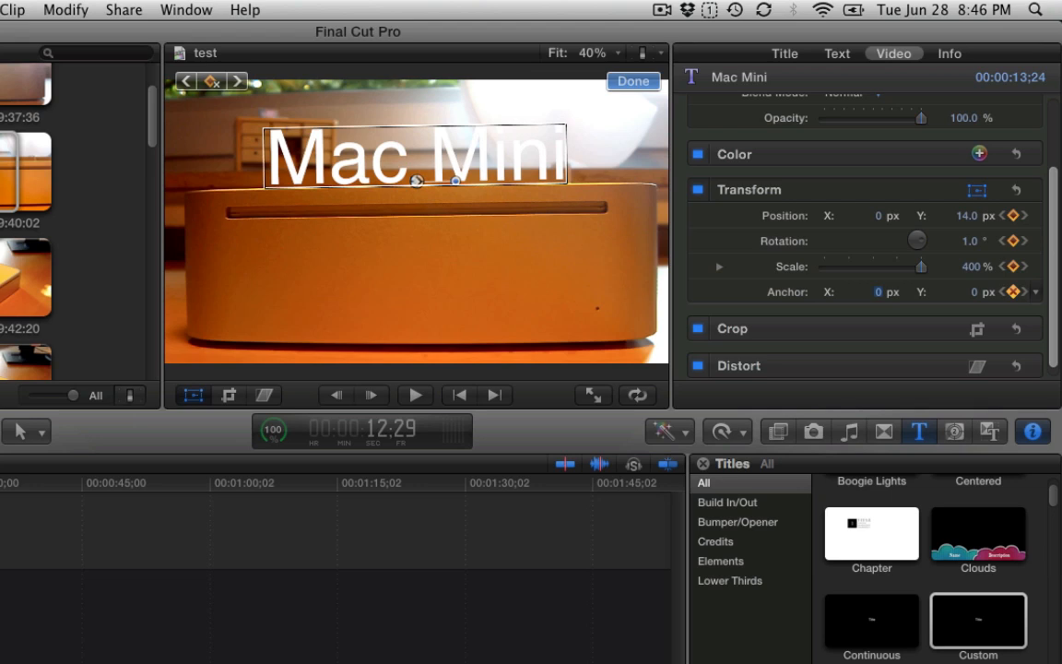
{"action": "left_click", "coordinate": [878, 292]}
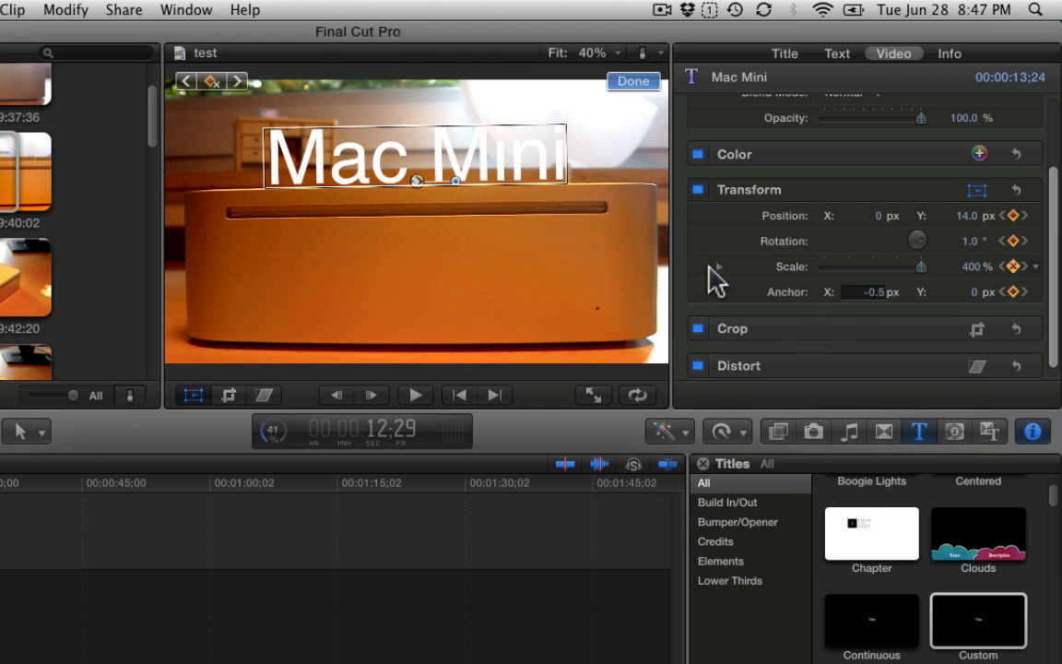
{"action": "left_click_drag", "start_coordinate": [875, 227], "coordinate": [880, 228]}
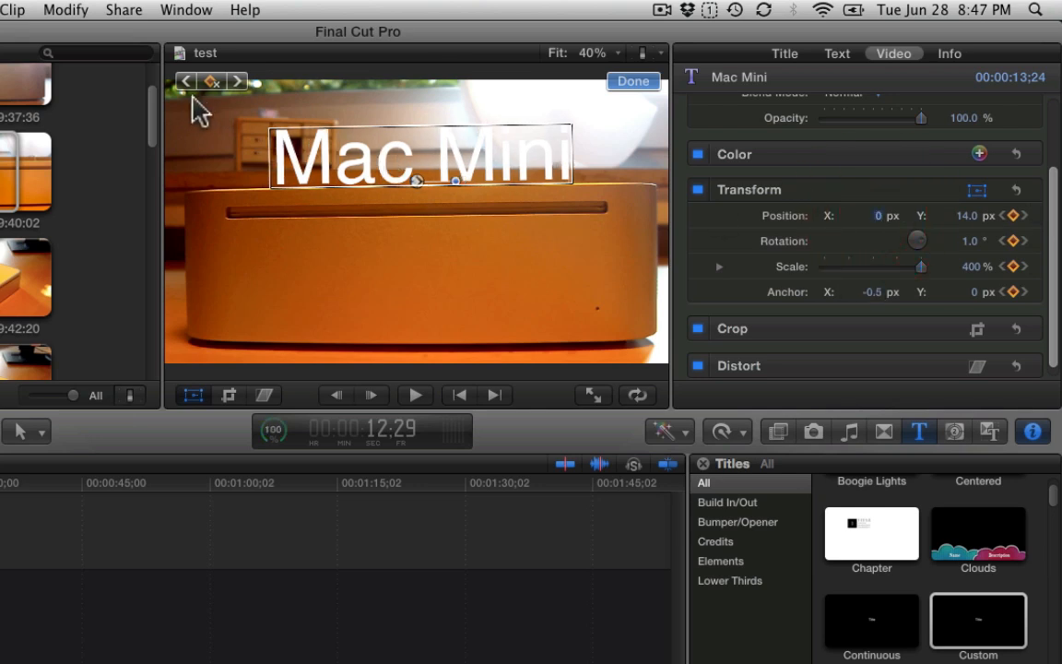
{"action": "left_click", "coordinate": [238, 81]}
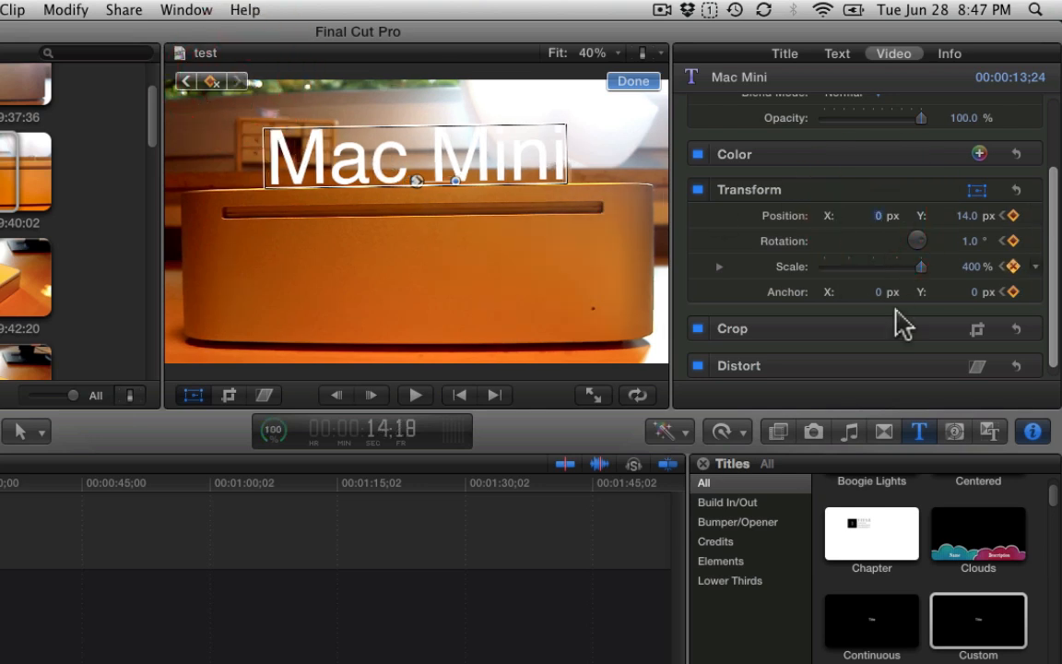
{"action": "left_click", "coordinate": [638, 82]}
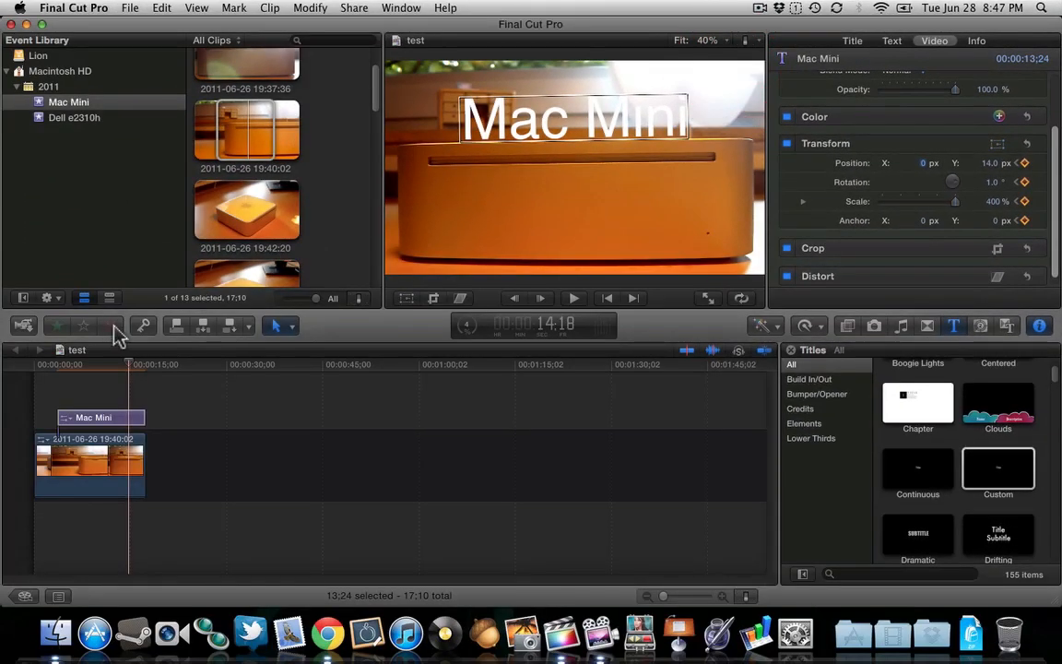
Play the sequence from the beginning and scrub back through its end to review how the title follows the computer.
{"action": "left_click_drag", "start_coordinate": [129, 369], "coordinate": [46, 366]}
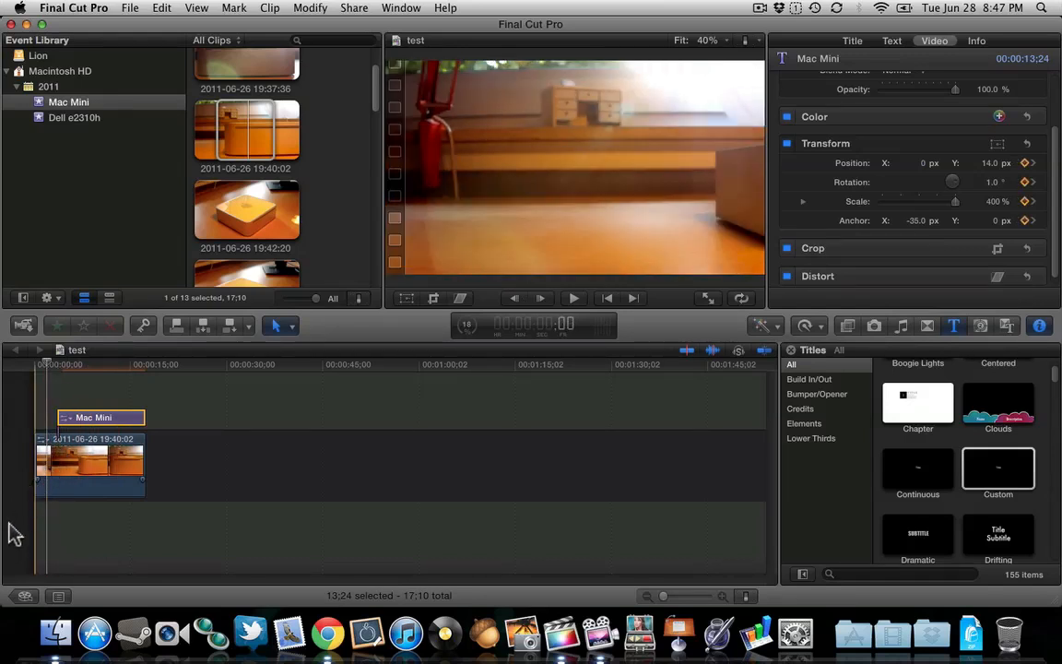
{"action": "key", "text": "space"}
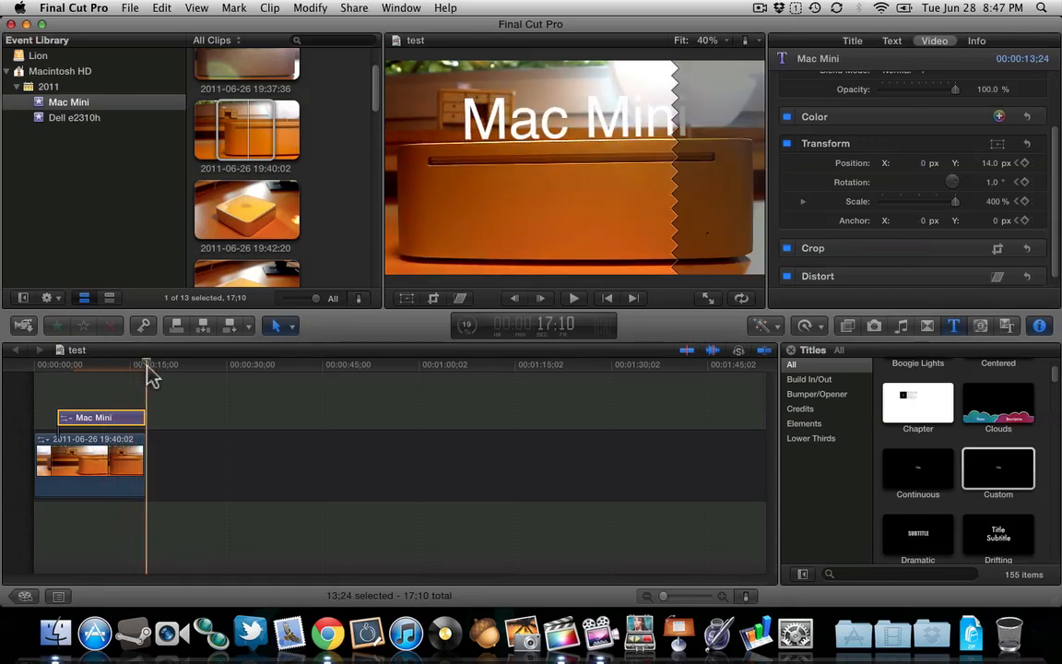
{"action": "mouse_move", "coordinate": [143, 367]}
{"action": "left_mouse_down"}
{"action": "mouse_move", "coordinate": [52, 374]}
{"action": "mouse_move", "coordinate": [127, 373]}
{"action": "left_mouse_up"}
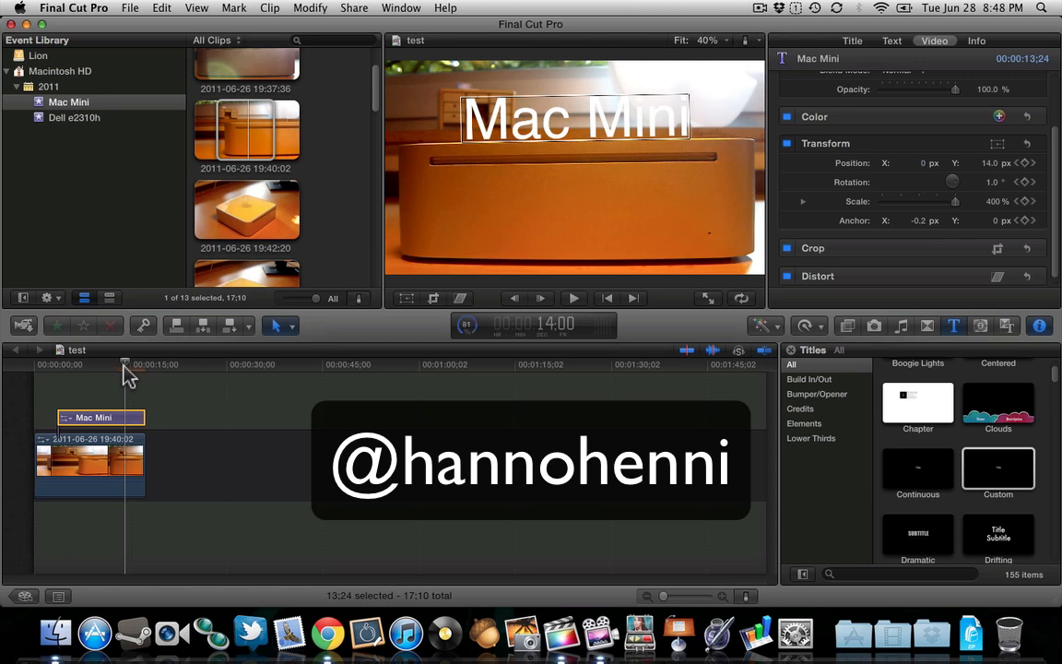
{"action": "mouse_move", "coordinate": [126, 367]}
{"action": "left_mouse_down"}
{"action": "mouse_move", "coordinate": [102, 365]}
{"action": "mouse_move", "coordinate": [113, 366]}
{"action": "left_mouse_up"}
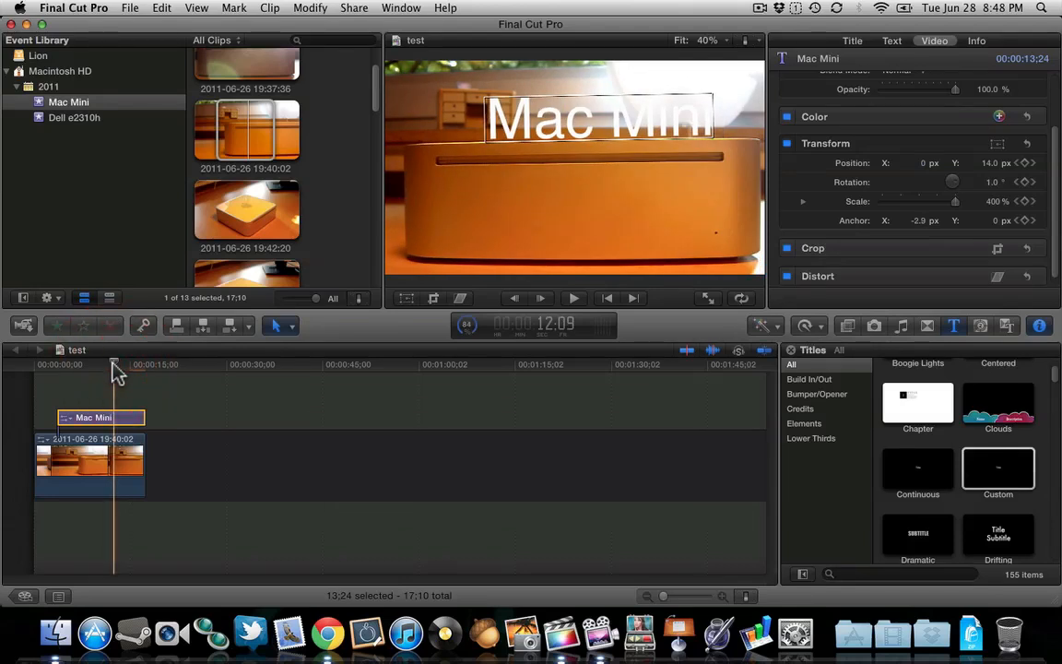